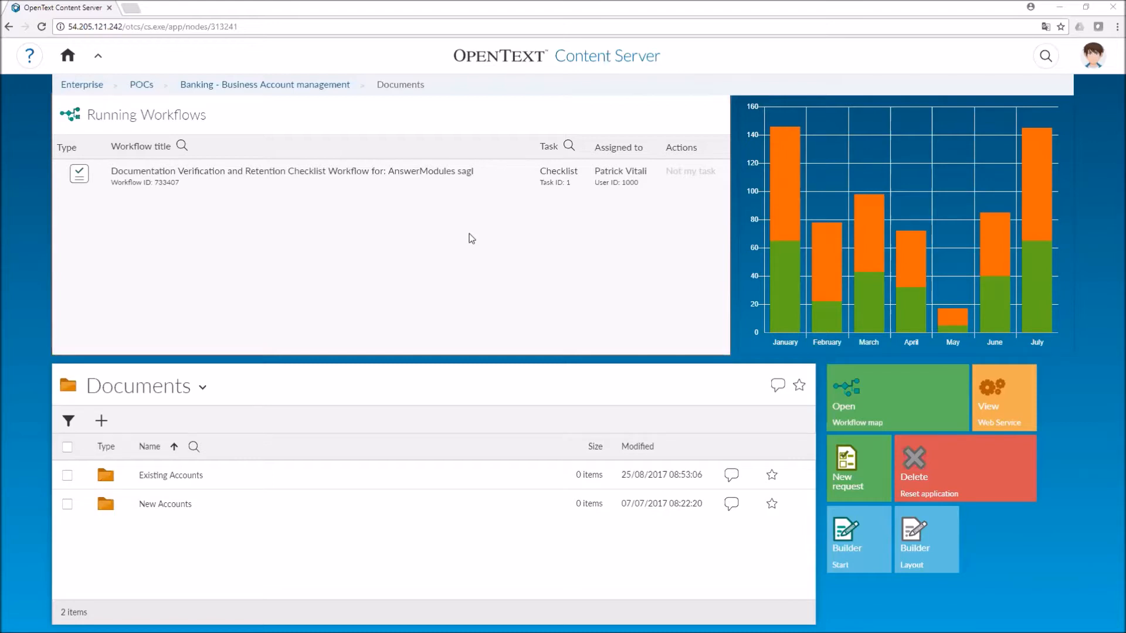
Step: View the workflow map of the Documentation Verification and Retention Checklist Workflow and close it
{"action": "left_click", "coordinate": [867, 404]}
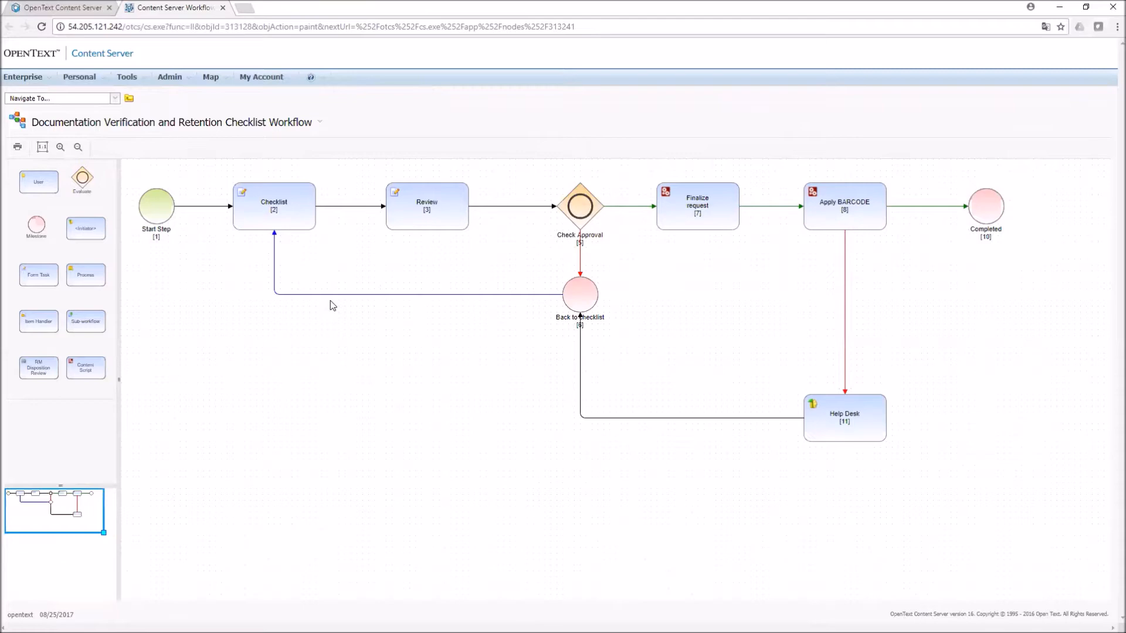
{"action": "left_click", "coordinate": [223, 8]}
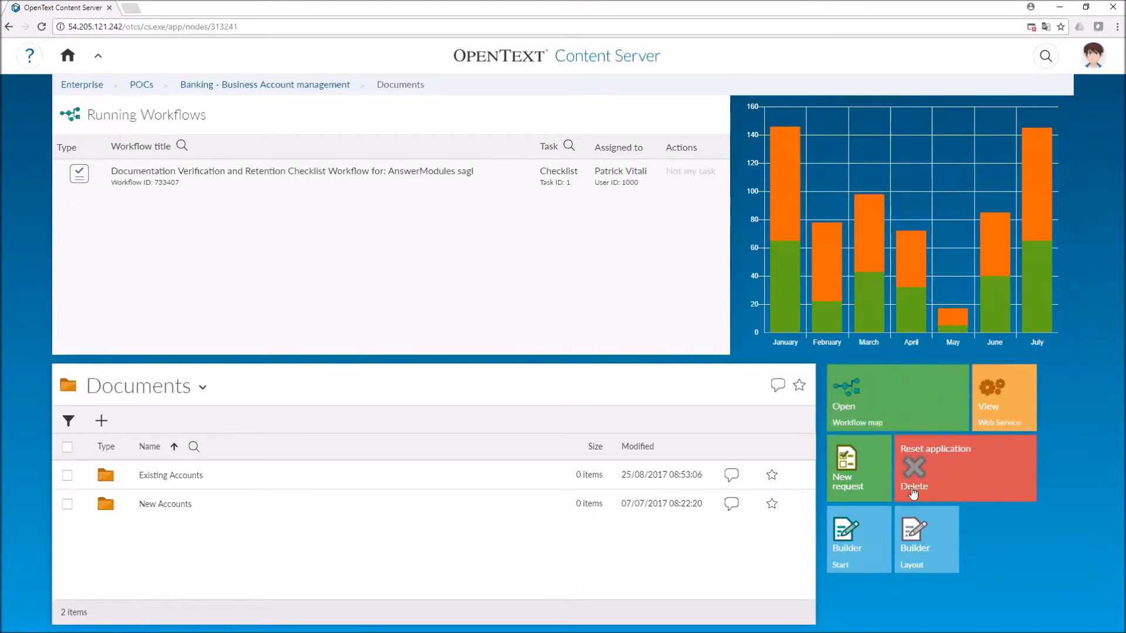
Step: Start a new business account request, try the New Account type, and set the account type to Existing Account
{"action": "left_click", "coordinate": [856, 476]}
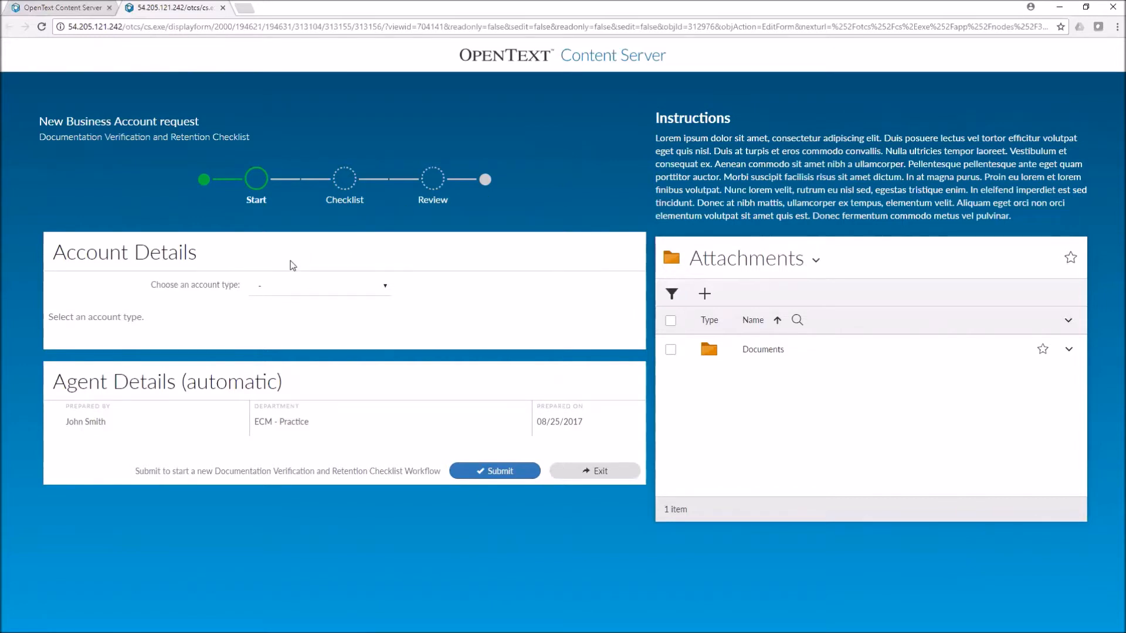
{"action": "left_click", "coordinate": [279, 292]}
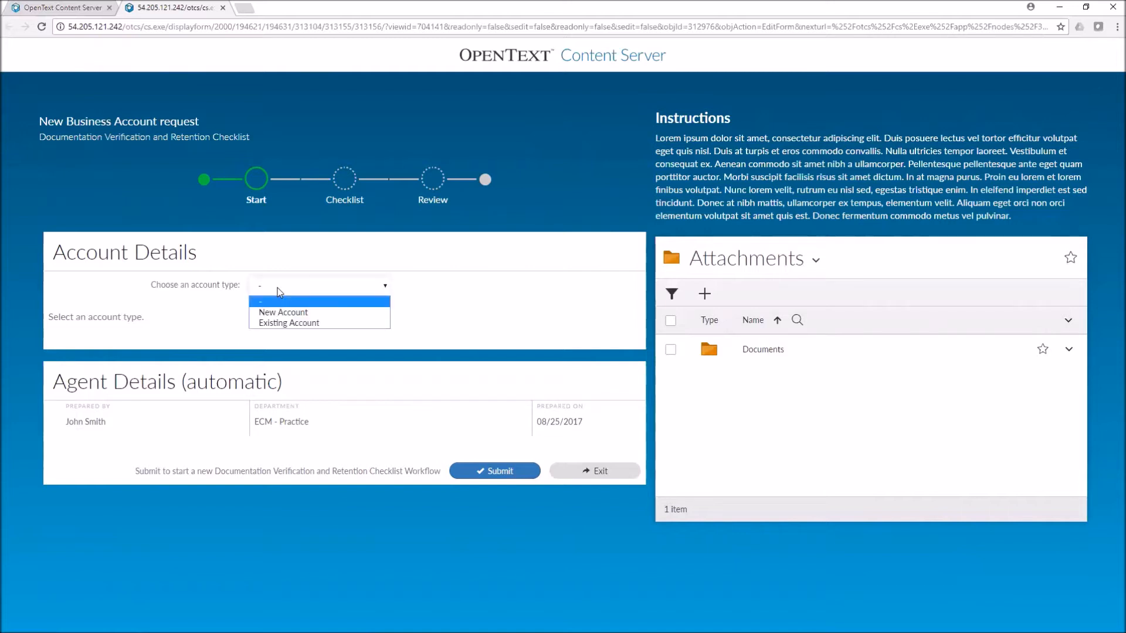
{"action": "left_click", "coordinate": [301, 314]}
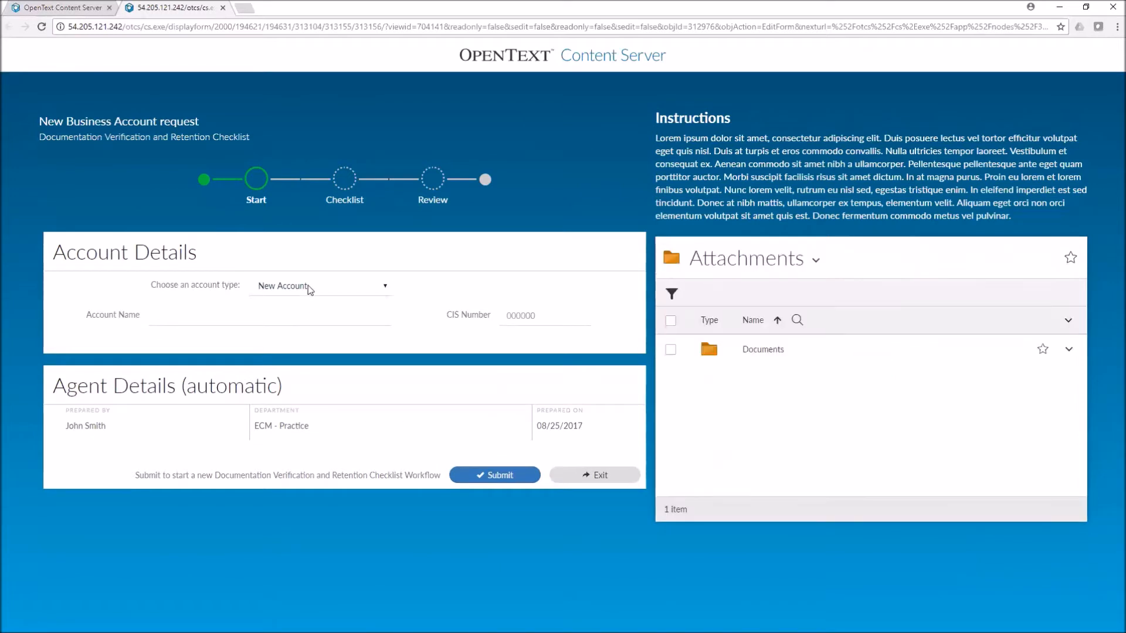
{"action": "left_click", "coordinate": [309, 289]}
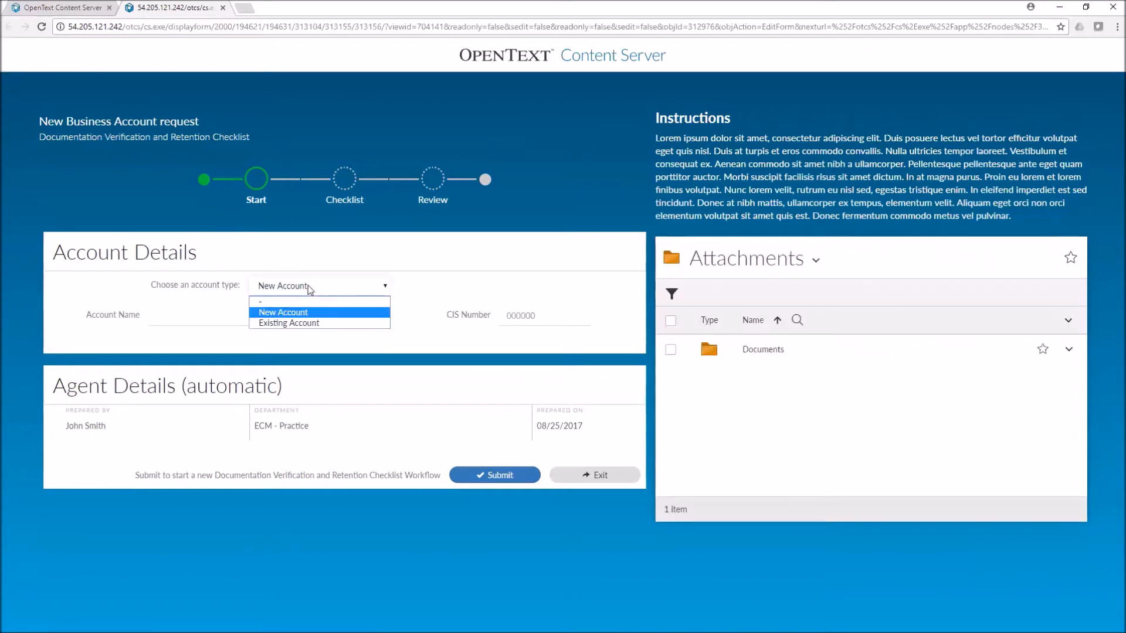
{"action": "left_click", "coordinate": [270, 324]}
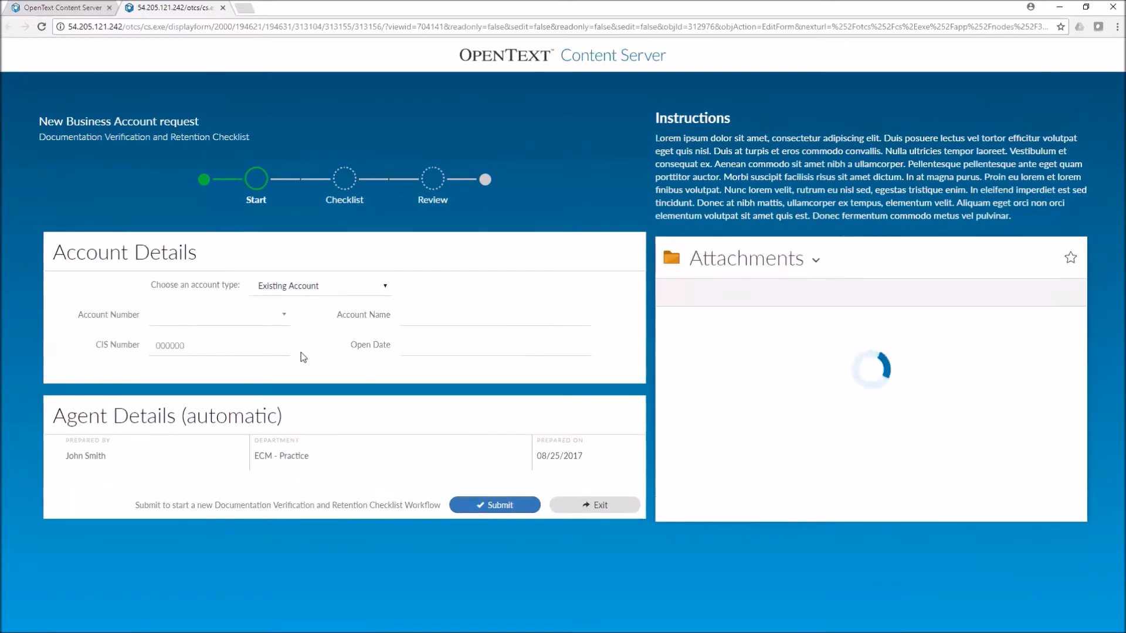
Step: Choose the existing ACME Corp. account for the request and submit it to start the checklist workflow
{"action": "left_click", "coordinate": [277, 321]}
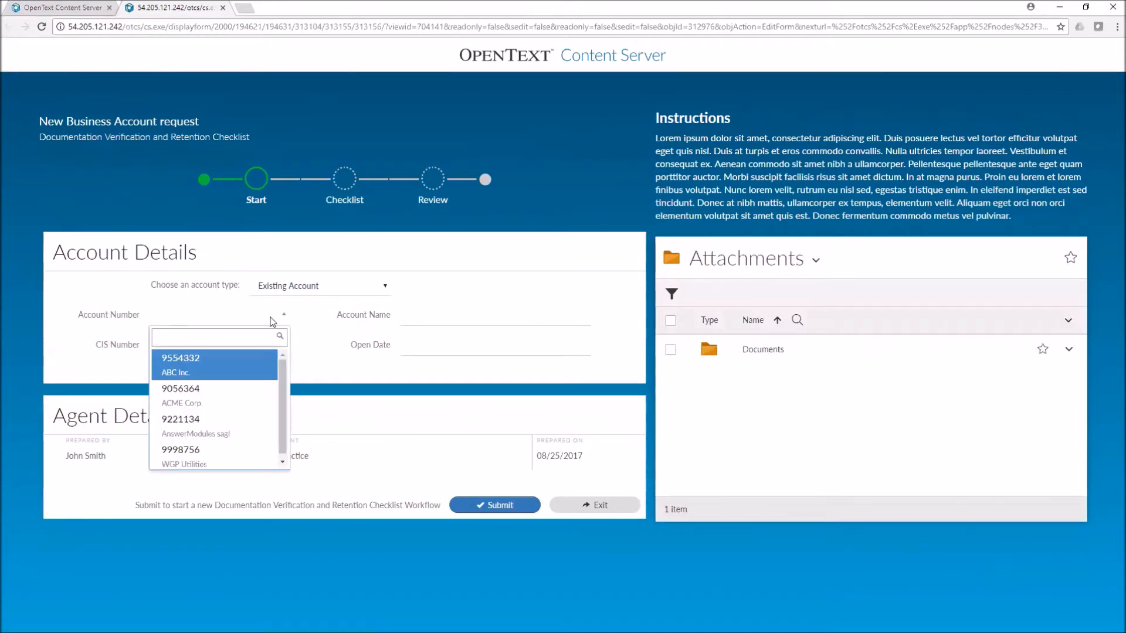
{"action": "left_click", "coordinate": [199, 398]}
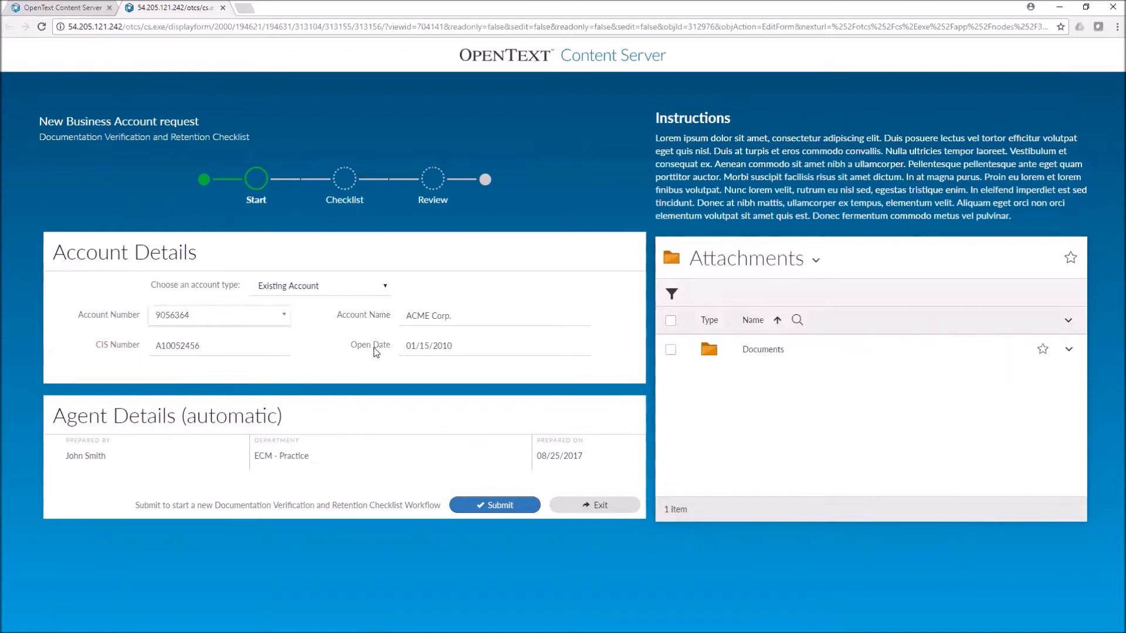
{"action": "left_click", "coordinate": [271, 318]}
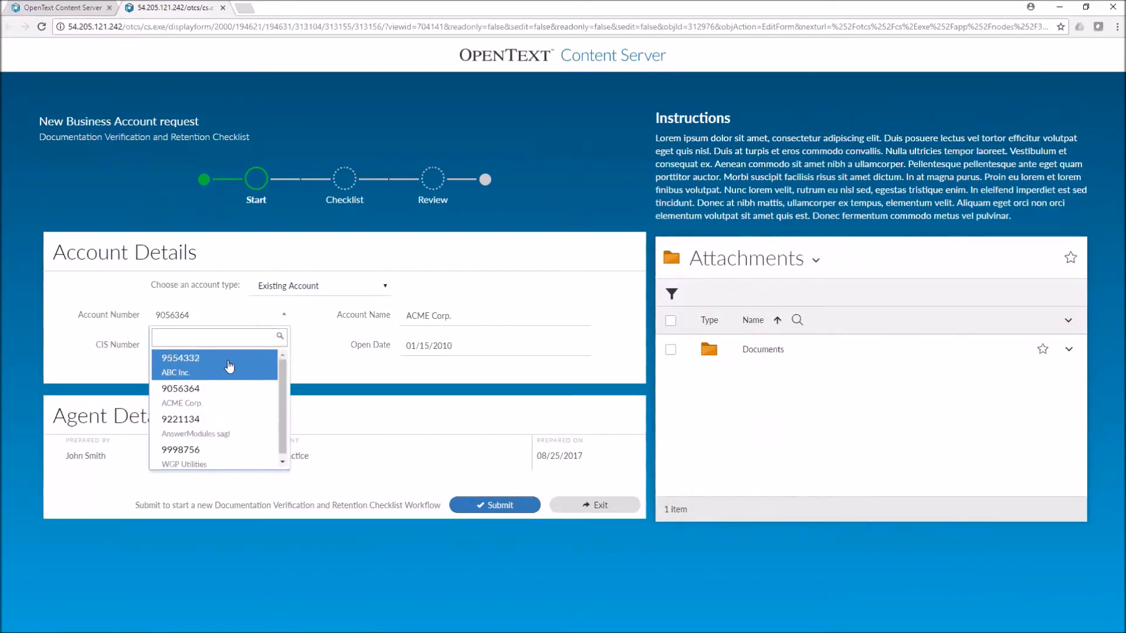
{"action": "left_click", "coordinate": [208, 406]}
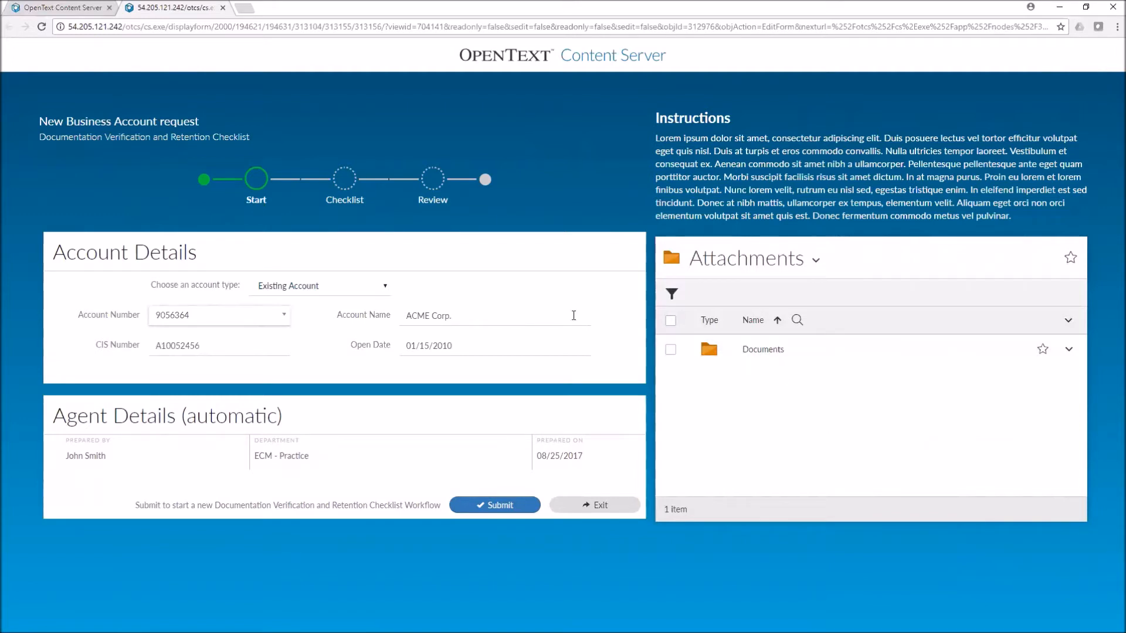
{"action": "left_click", "coordinate": [478, 514]}
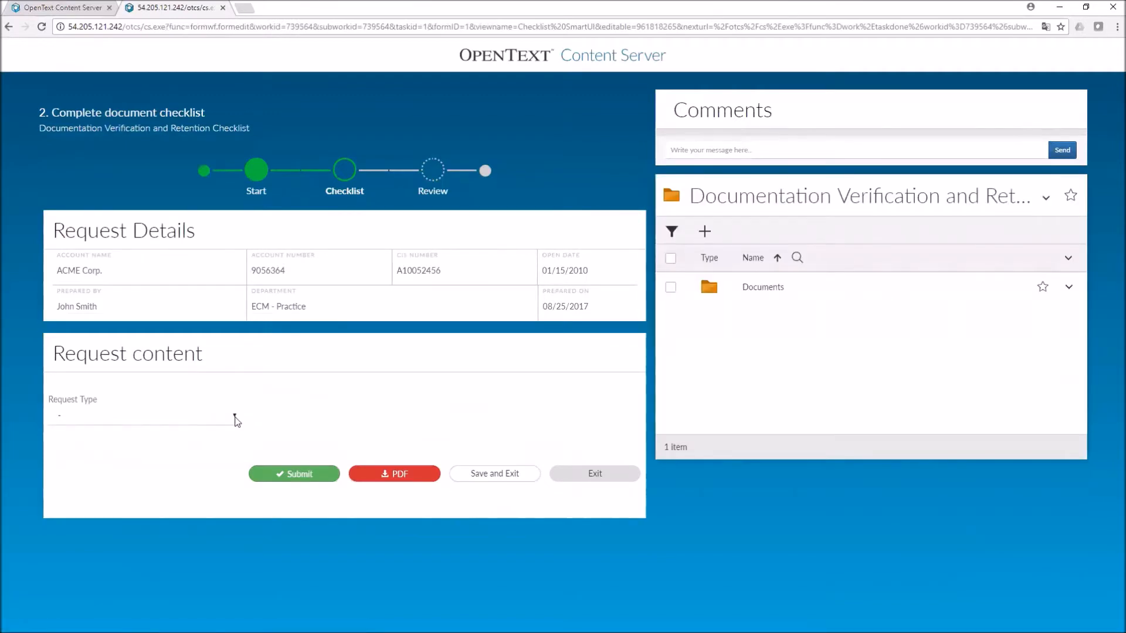
Step: Set the request type to Trade Name Change, the customer type to Corporation, and the location to Switzerland
{"action": "left_click", "coordinate": [234, 416]}
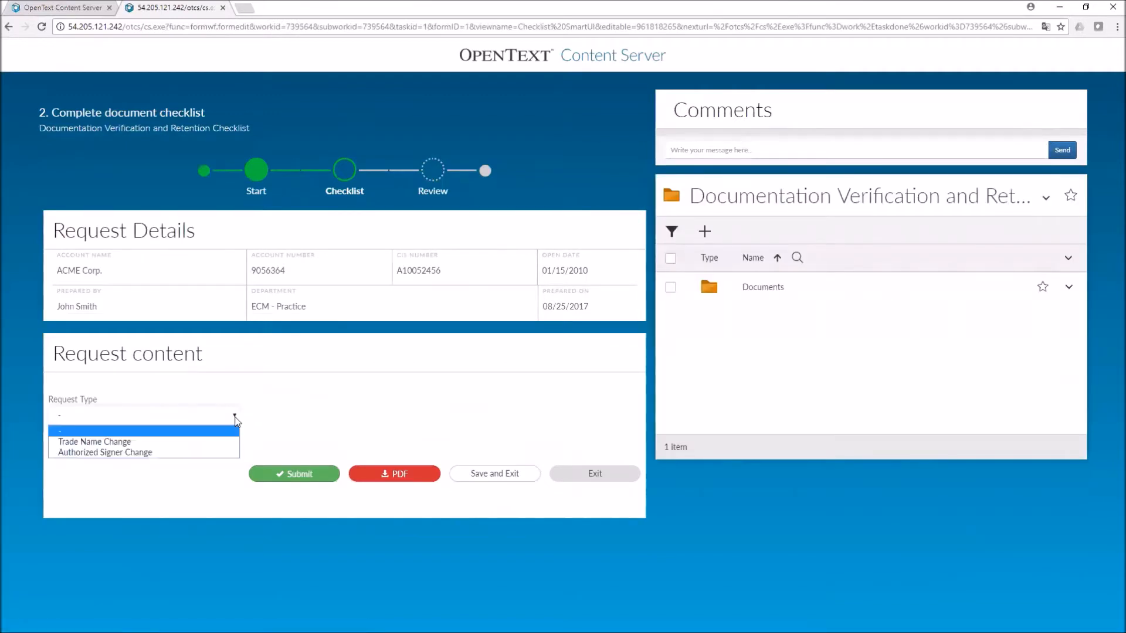
{"action": "left_click", "coordinate": [174, 441]}
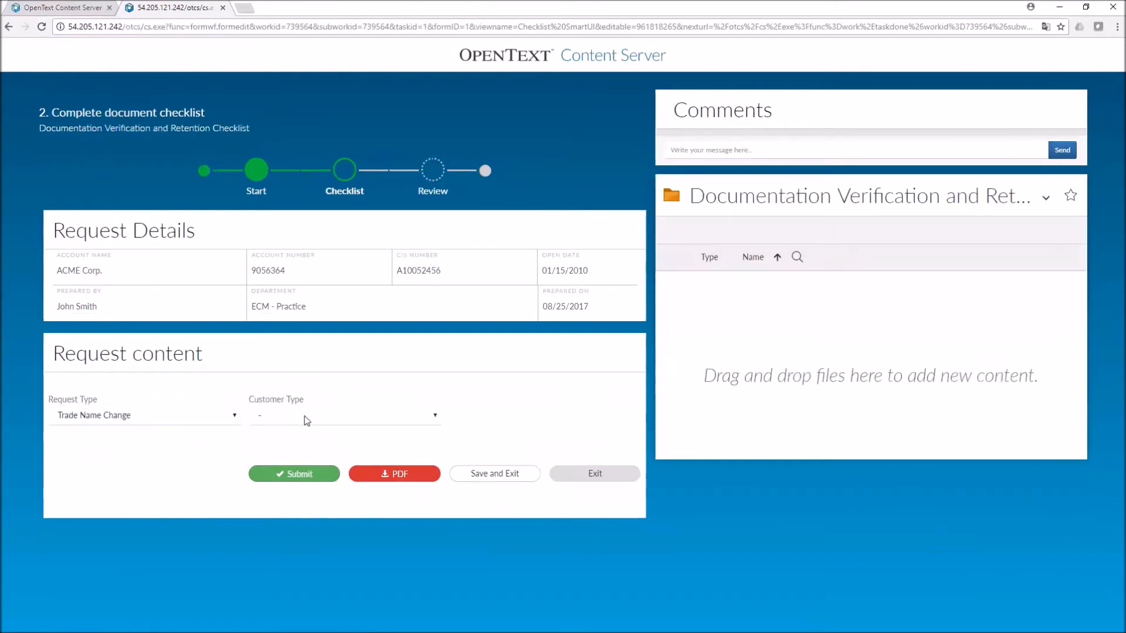
{"action": "left_click", "coordinate": [304, 416]}
{"action": "left_click", "coordinate": [295, 453]}
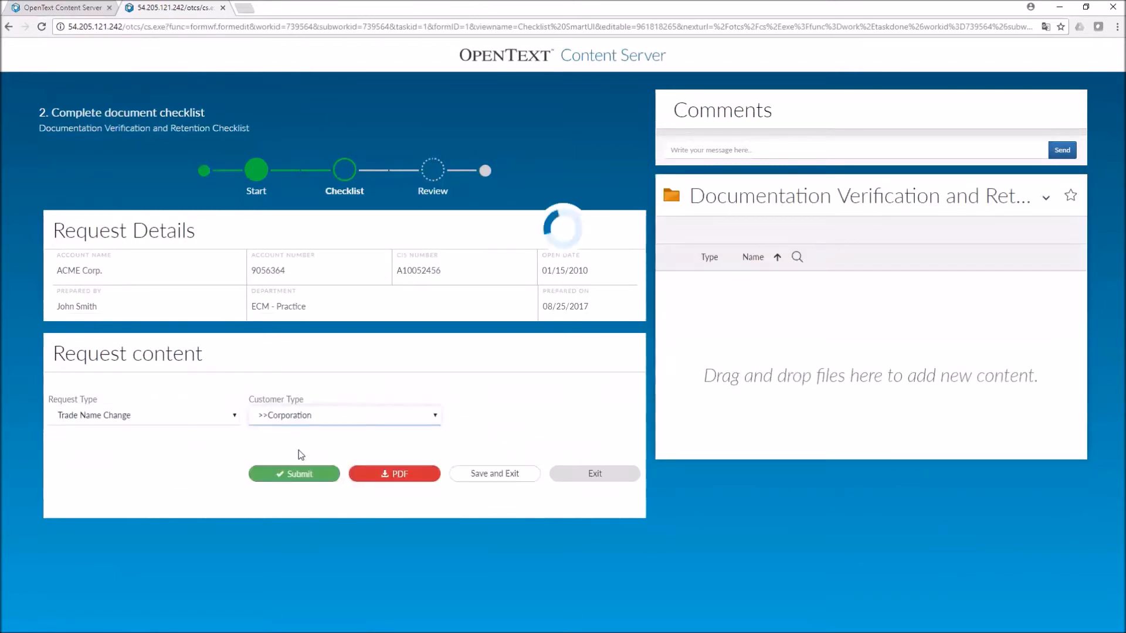
{"action": "left_click", "coordinate": [502, 418]}
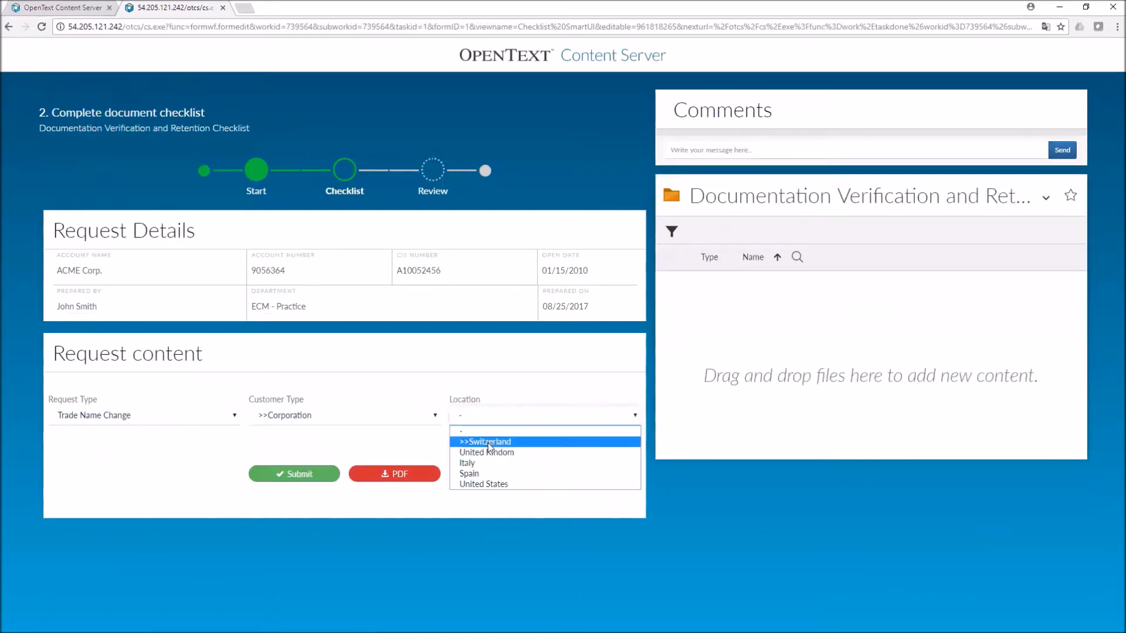
{"action": "left_click", "coordinate": [487, 441]}
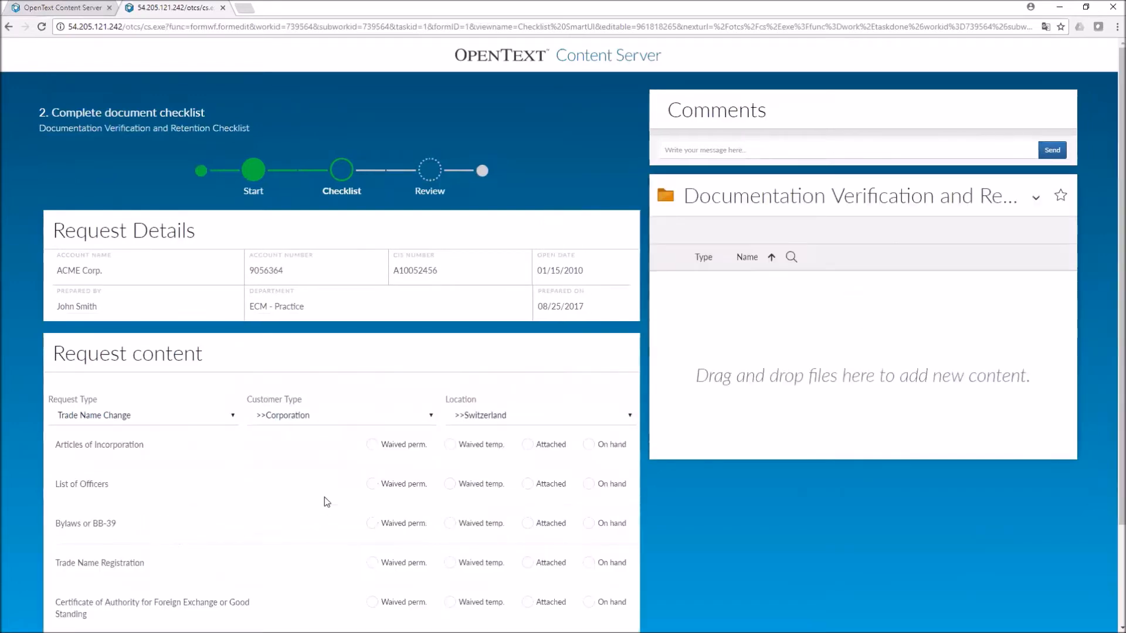
Step: Switch the request type to Authorized Signer Change and back to Trade Name Change to compare their document checklists
{"action": "scroll", "coordinate": [327, 501], "scroll_direction": "down", "scroll_amount": 2}
{"action": "left_click", "coordinate": [171, 293]}
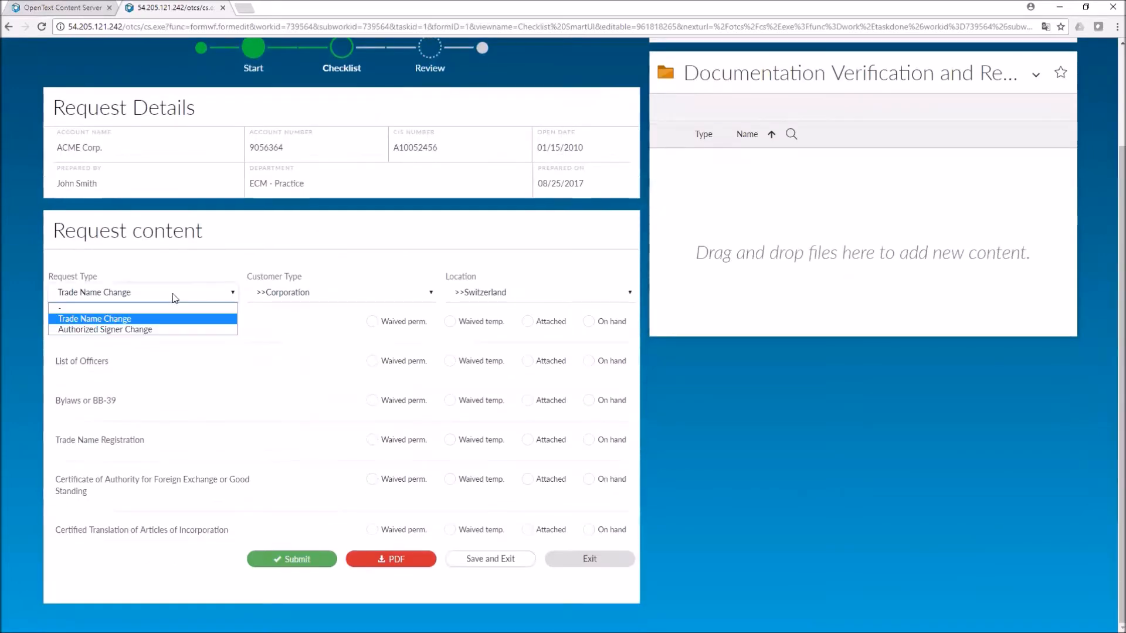
{"action": "left_click", "coordinate": [139, 330]}
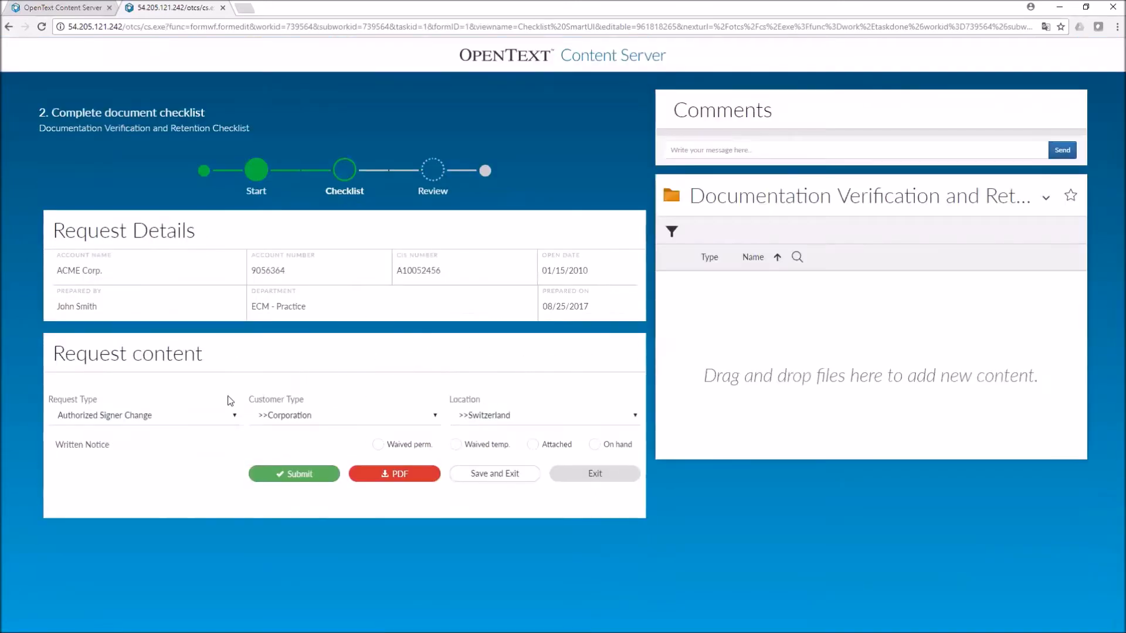
{"action": "left_click", "coordinate": [167, 416]}
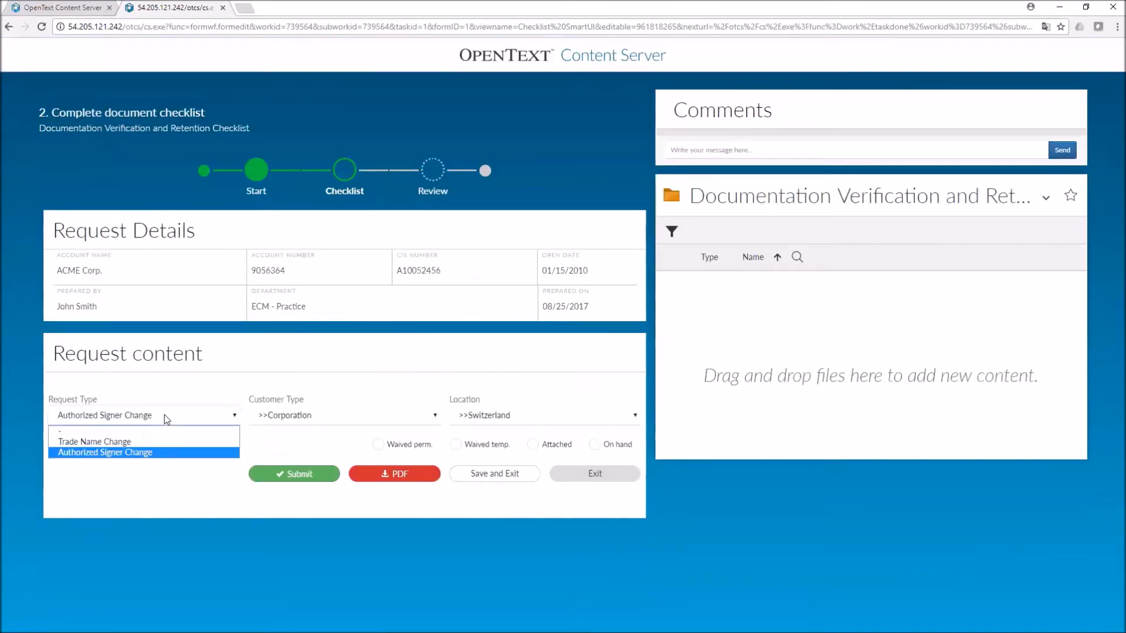
{"action": "left_click", "coordinate": [125, 440]}
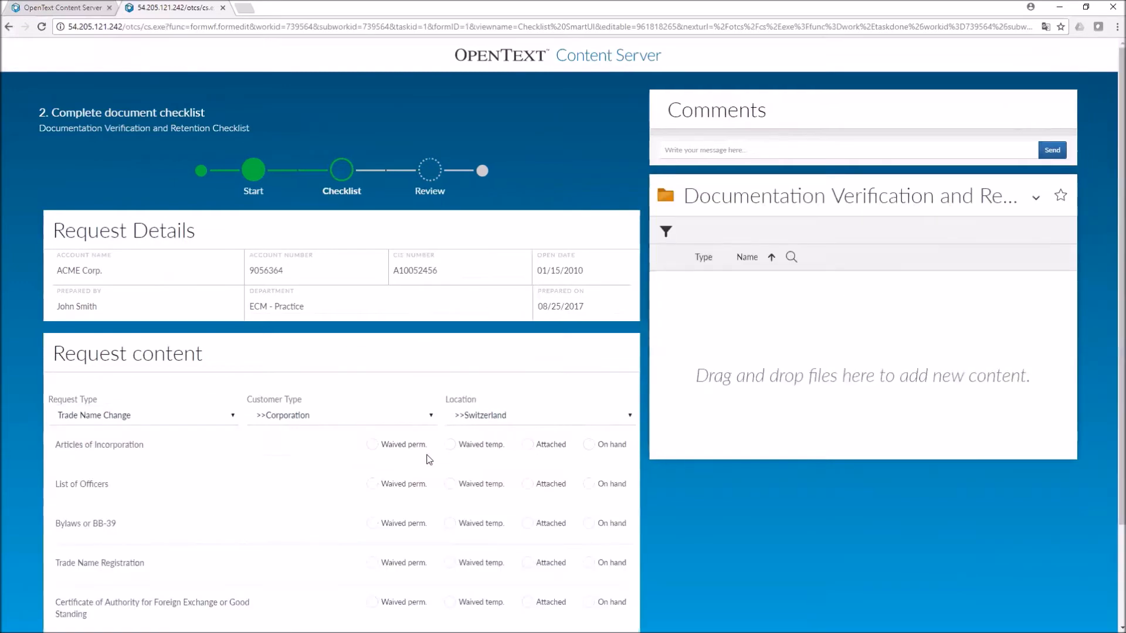
Step: Mark Articles of Incorporation, List of Officers and Bylaws as Waived perm., and Trade Name Registration and Certificate of Authority as Waived temp
{"action": "scroll", "coordinate": [428, 457], "scroll_direction": "down", "scroll_amount": 2}
{"action": "left_click", "coordinate": [372, 322]}
{"action": "left_click", "coordinate": [371, 362]}
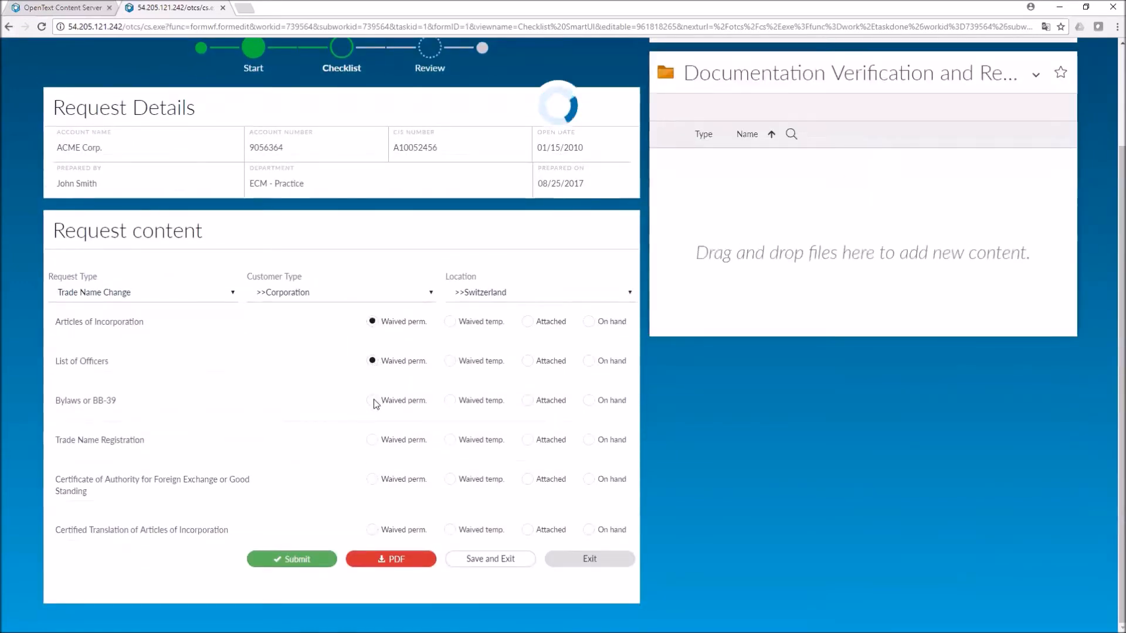
{"action": "left_click", "coordinate": [451, 440]}
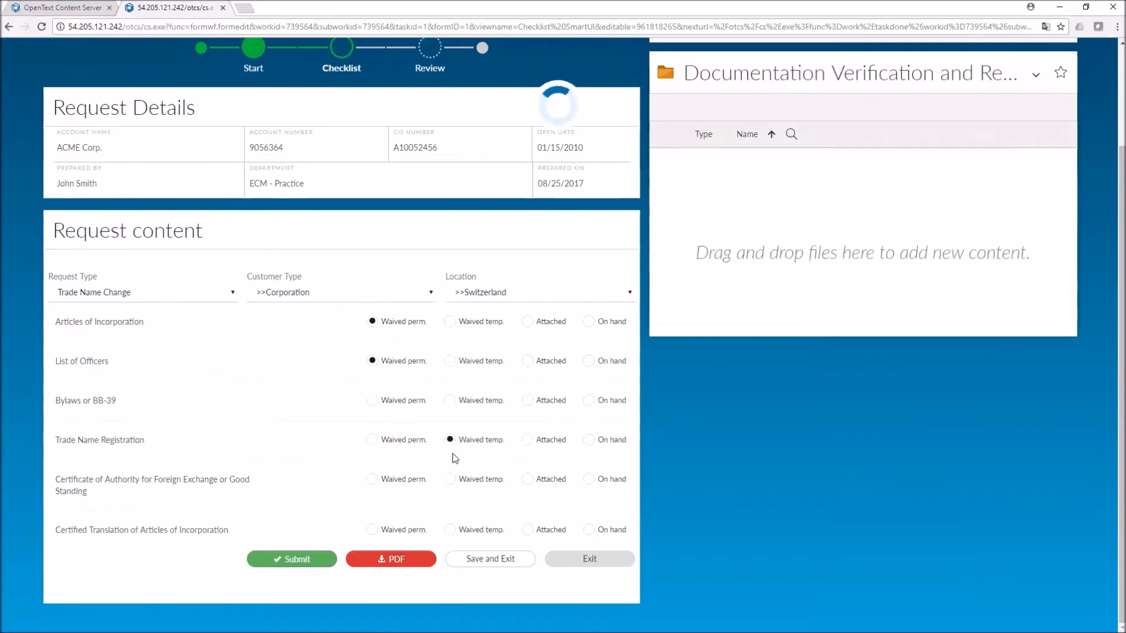
{"action": "left_click", "coordinate": [449, 483]}
{"action": "left_click", "coordinate": [372, 400]}
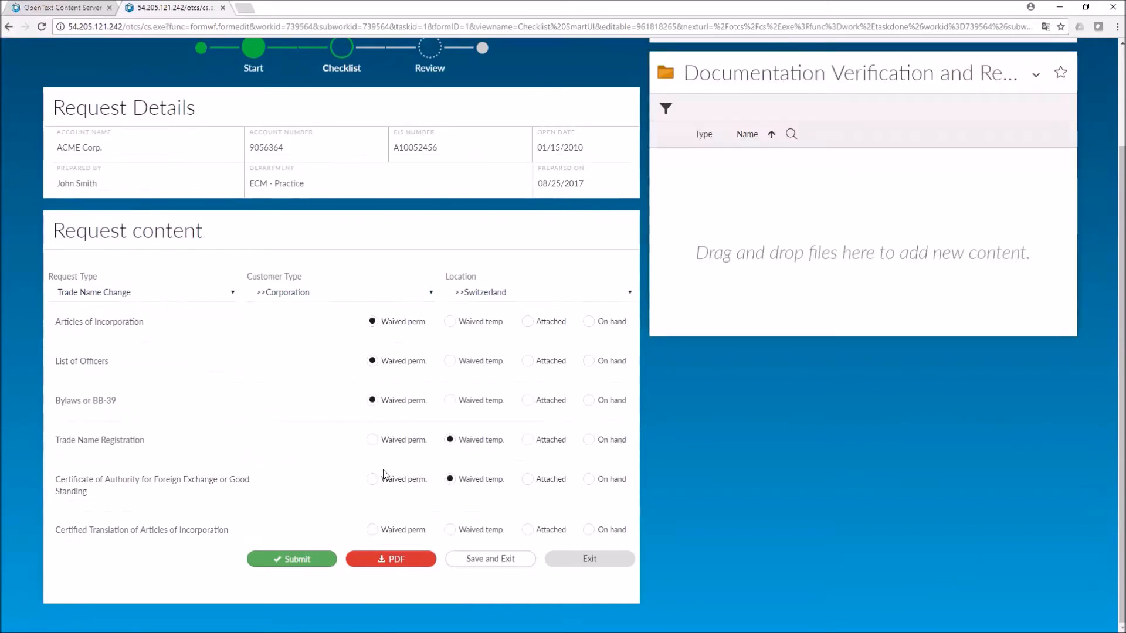
Step: Export the partly completed checklist as a PDF, view the document, and return to the checklist form
{"action": "left_click", "coordinate": [369, 561]}
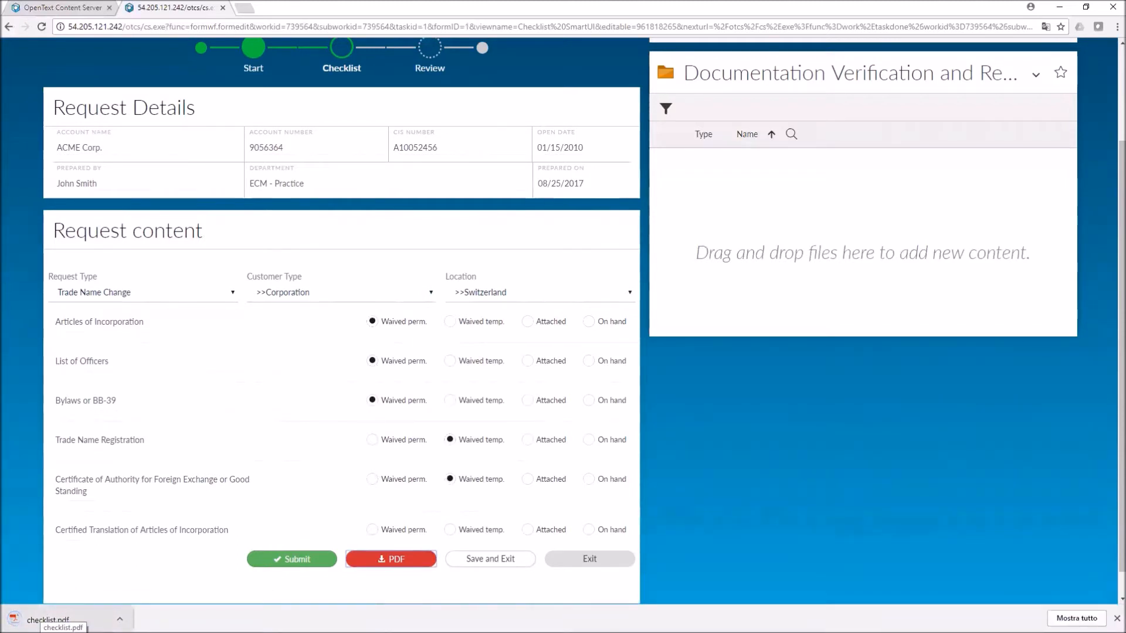
{"action": "left_click", "coordinate": [47, 620]}
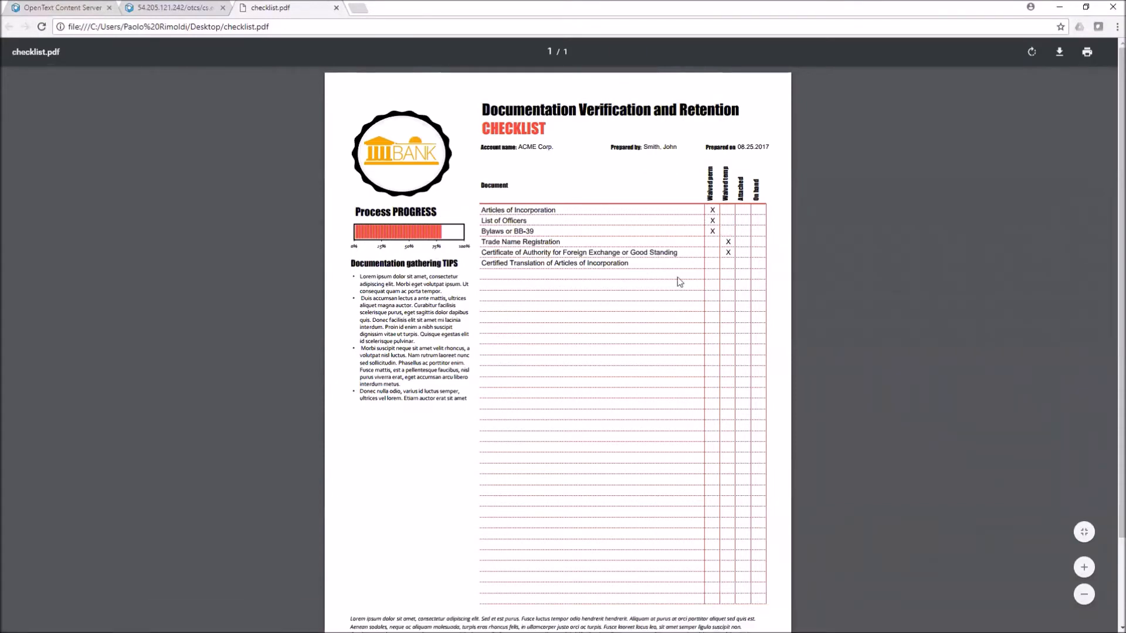
{"action": "left_click", "coordinate": [192, 13]}
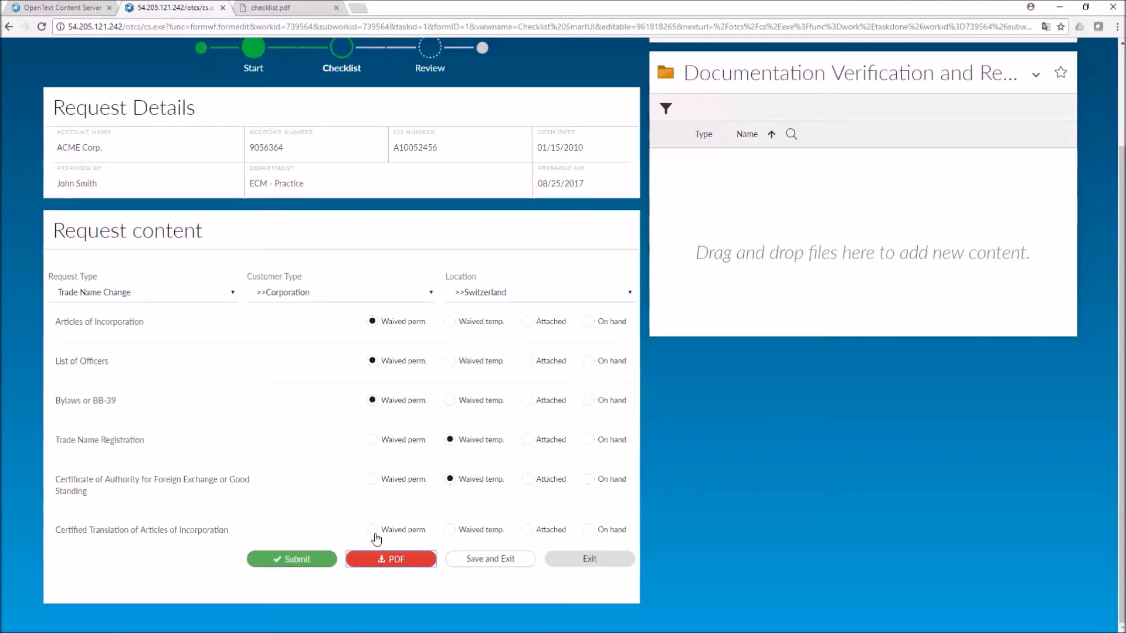
Step: Mark Certified Translation of Articles of Incorporation as Waived temp. and view a fresh PDF export before returning to the form
{"action": "left_click", "coordinate": [450, 530]}
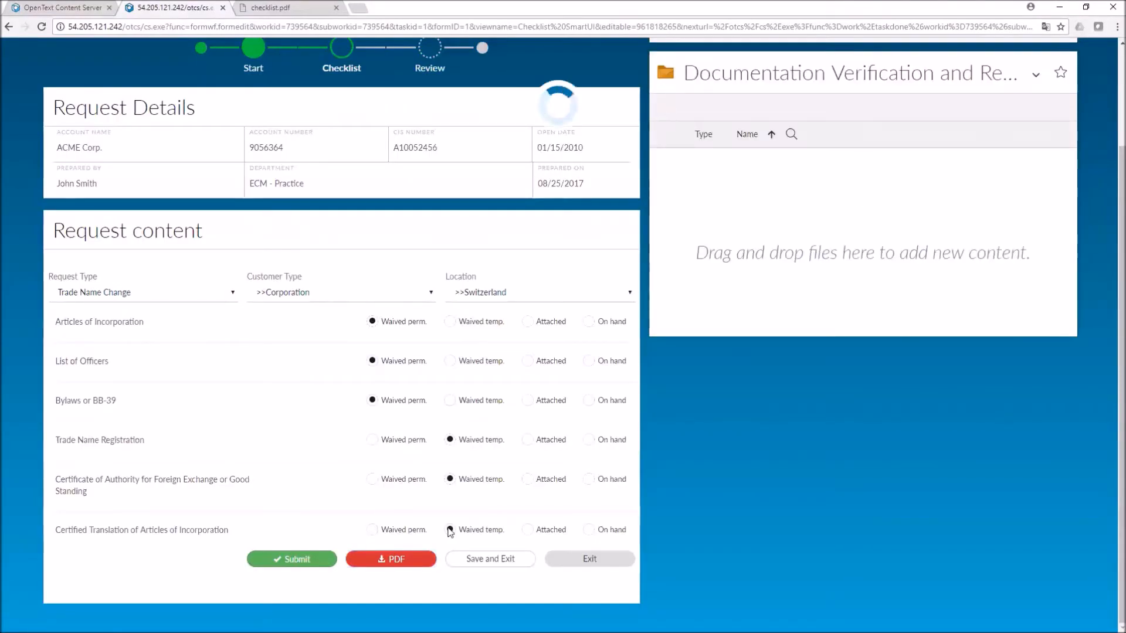
{"action": "left_click", "coordinate": [392, 562]}
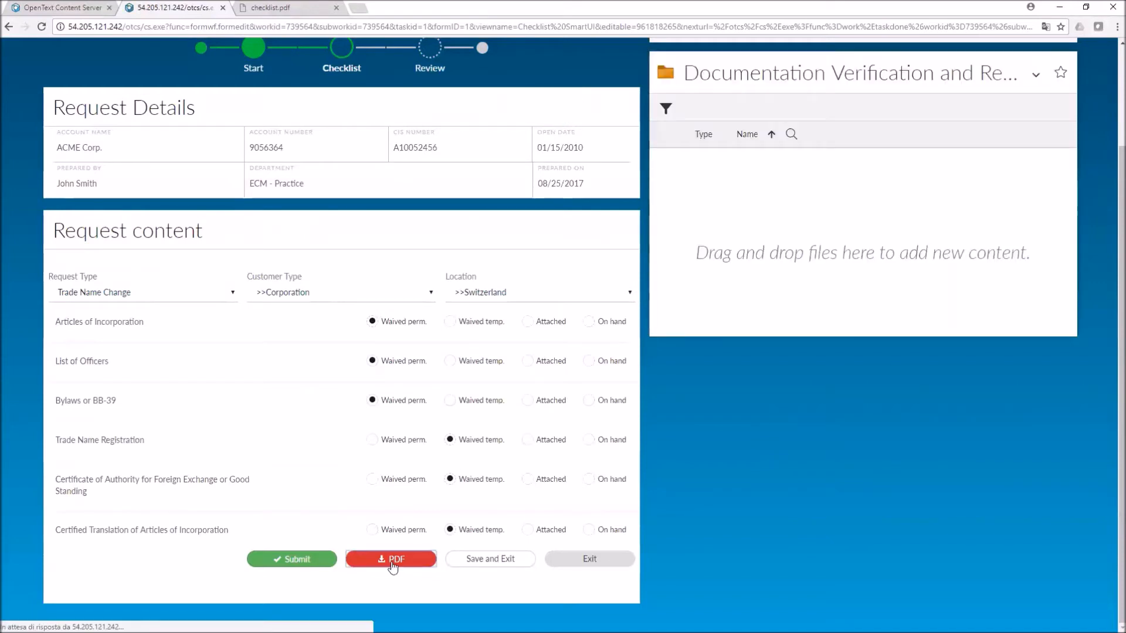
{"action": "left_click", "coordinate": [53, 619]}
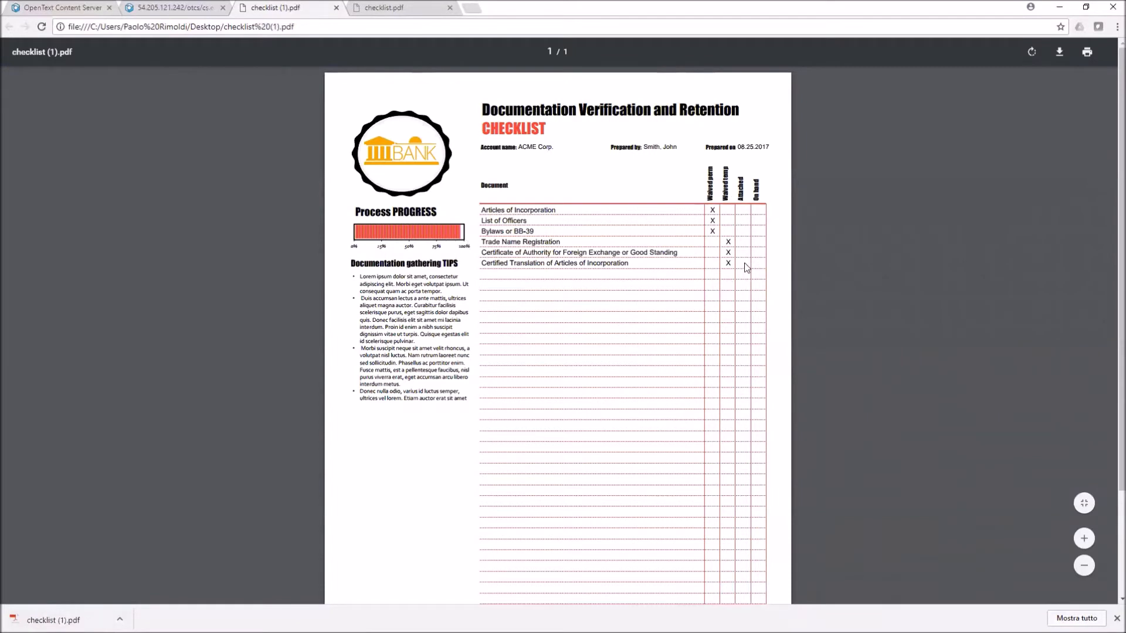
{"action": "left_click", "coordinate": [183, 9]}
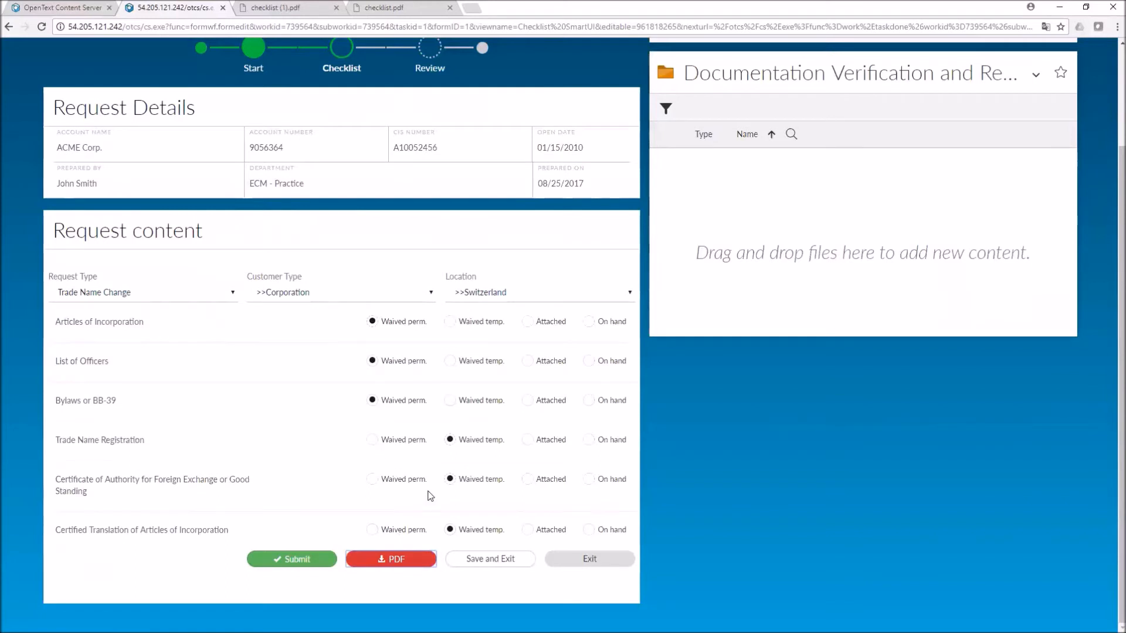
Step: Mark Certified Translation of Articles of Incorporation as Attached and upload TEST INVOICE 1 from the TEST INVOICES folder for it
{"action": "left_click", "coordinate": [528, 531]}
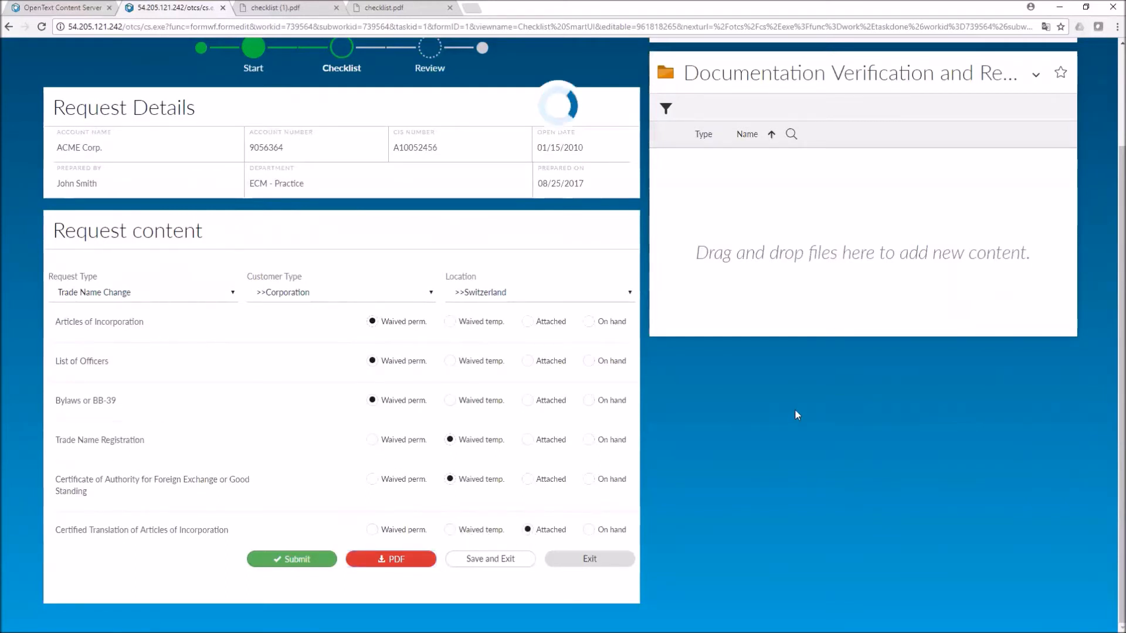
{"action": "scroll", "coordinate": [585, 490], "scroll_direction": "down", "scroll_amount": 2}
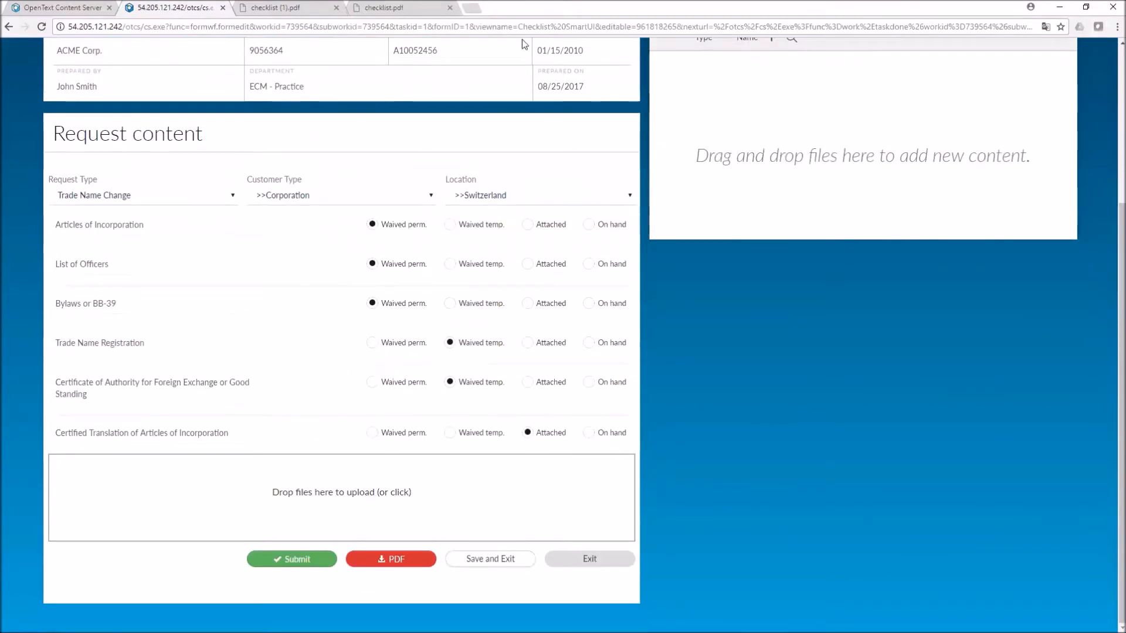
{"action": "left_click", "coordinate": [1085, 7]}
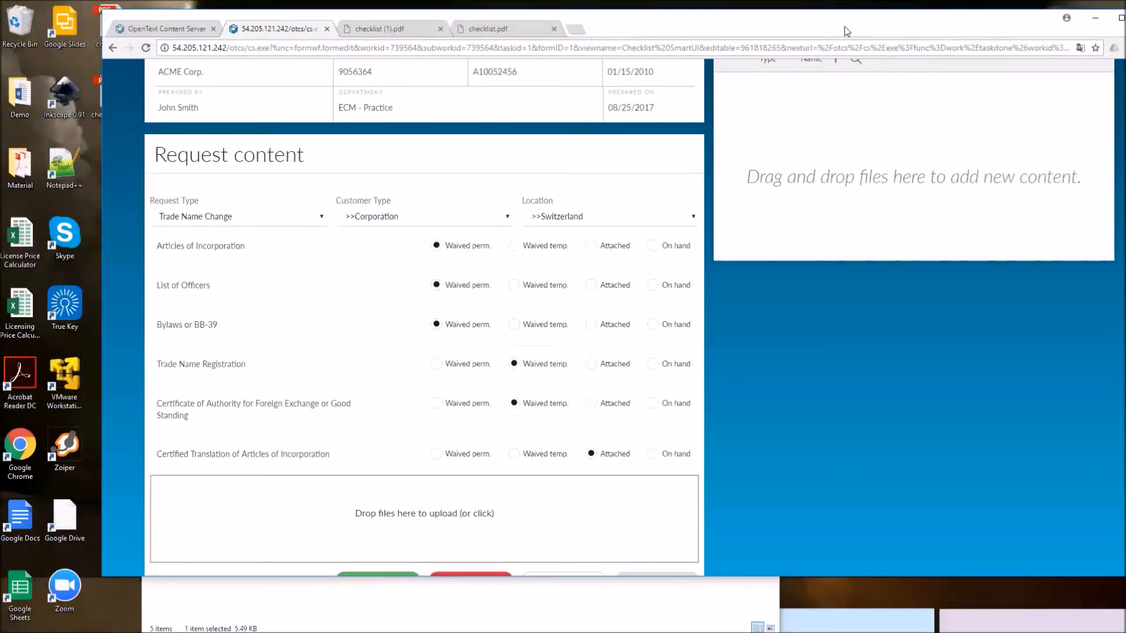
{"action": "left_click_drag", "start_coordinate": [851, 26], "coordinate": [881, 24]}
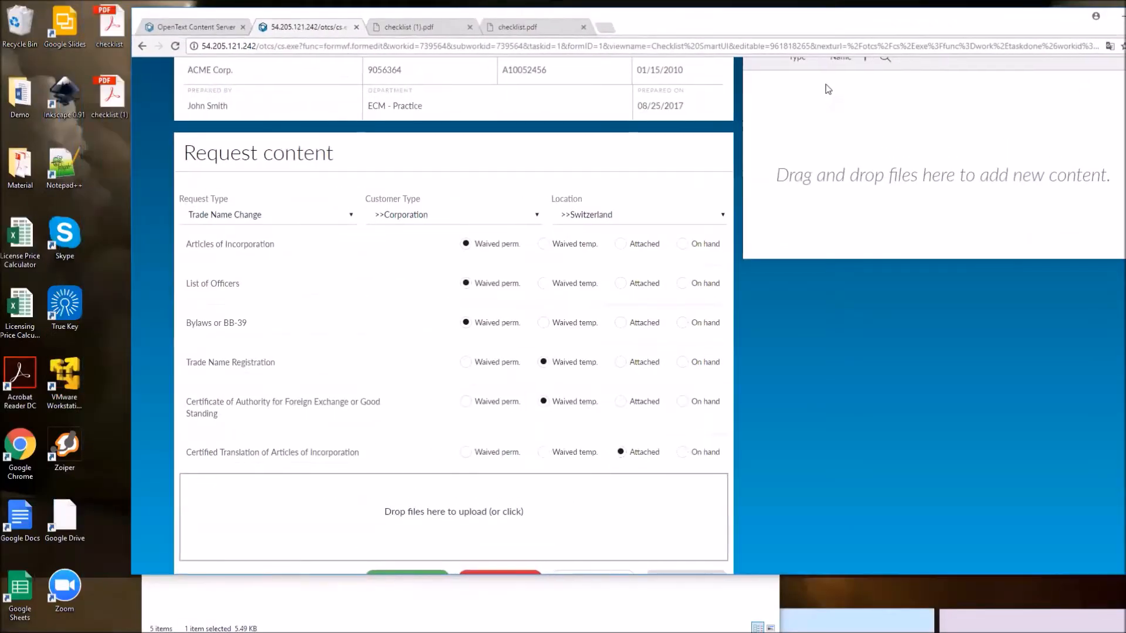
{"action": "left_click", "coordinate": [476, 608]}
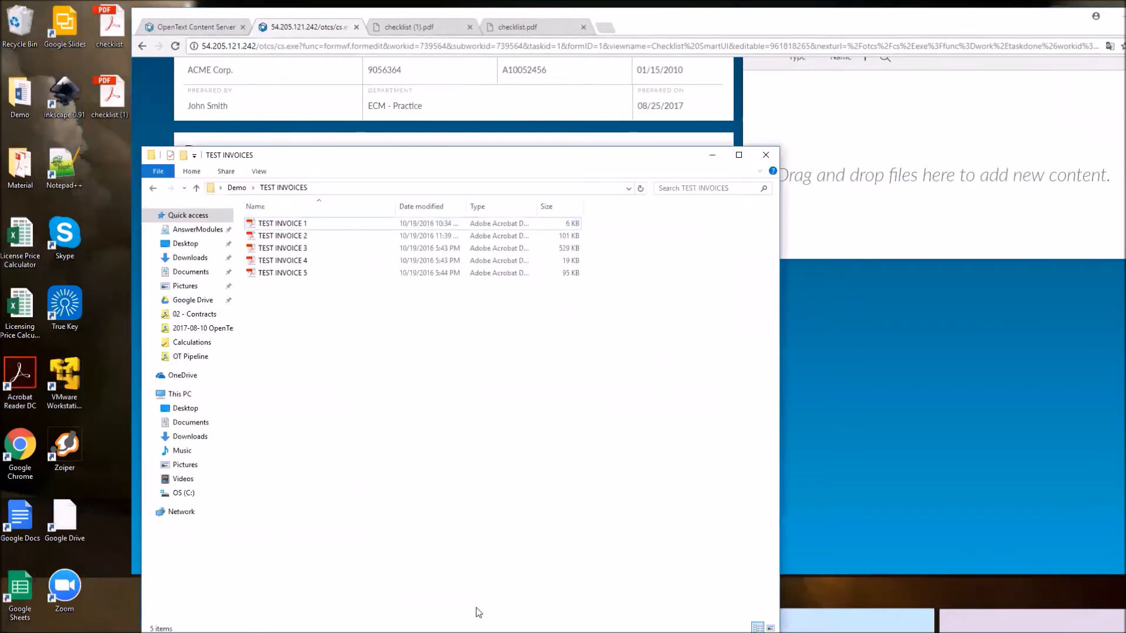
{"action": "left_click_drag", "start_coordinate": [320, 156], "coordinate": [747, 315]}
{"action": "left_click", "coordinate": [698, 381]}
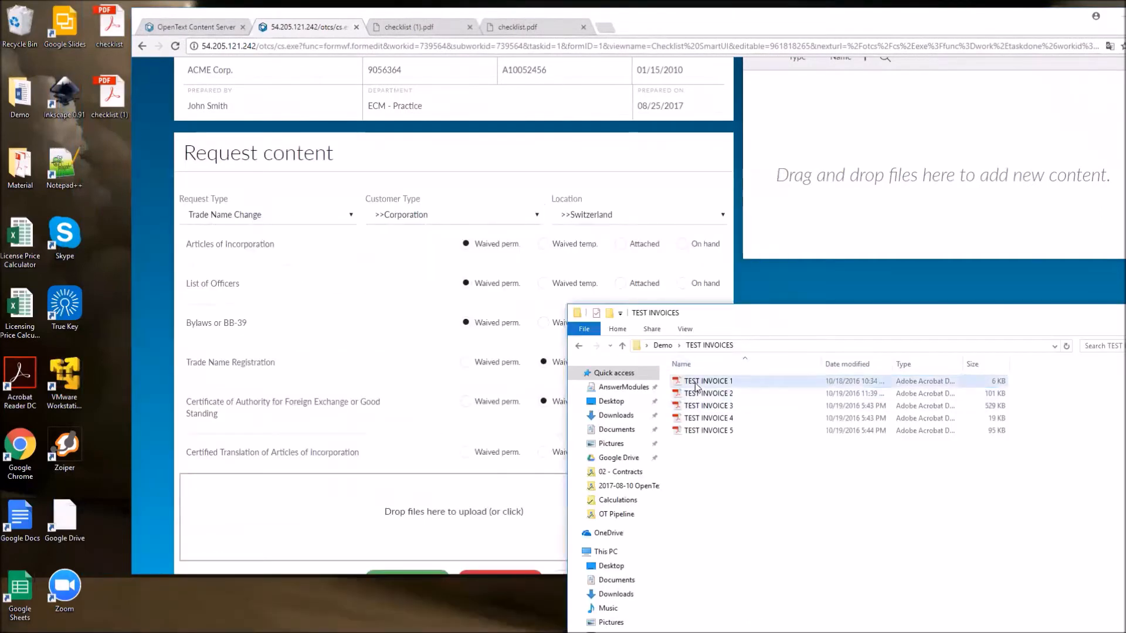
{"action": "left_click_drag", "start_coordinate": [663, 388], "coordinate": [442, 520]}
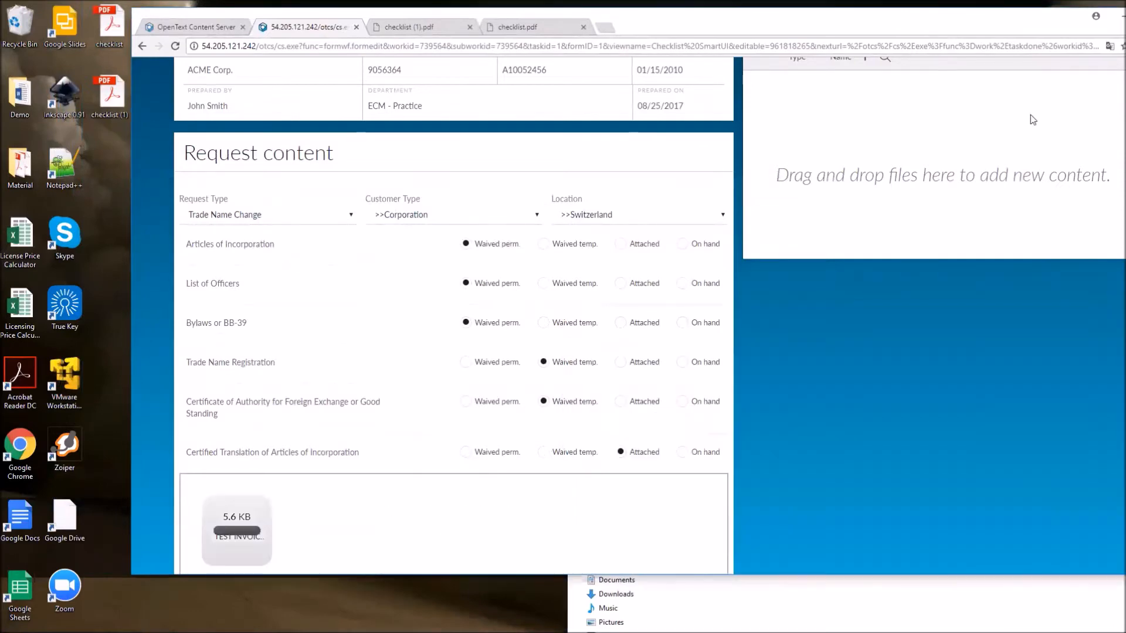
{"action": "double_click", "coordinate": [971, 24]}
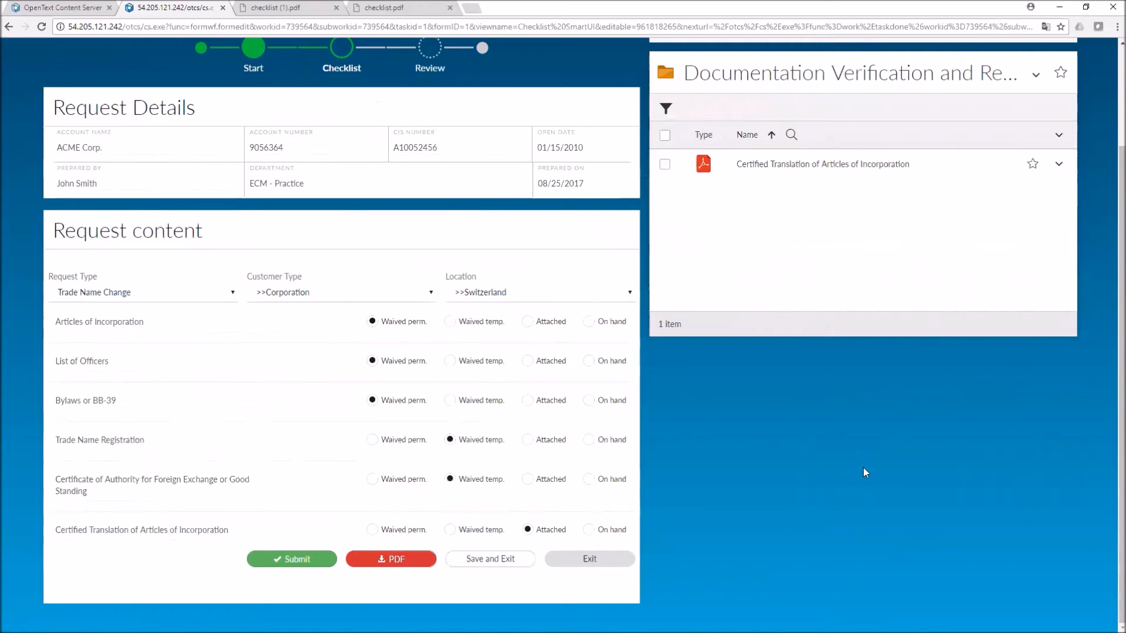
Step: Post the comment "Test comment" on the checklist task
{"action": "scroll", "coordinate": [863, 472], "scroll_direction": "up", "scroll_amount": 2}
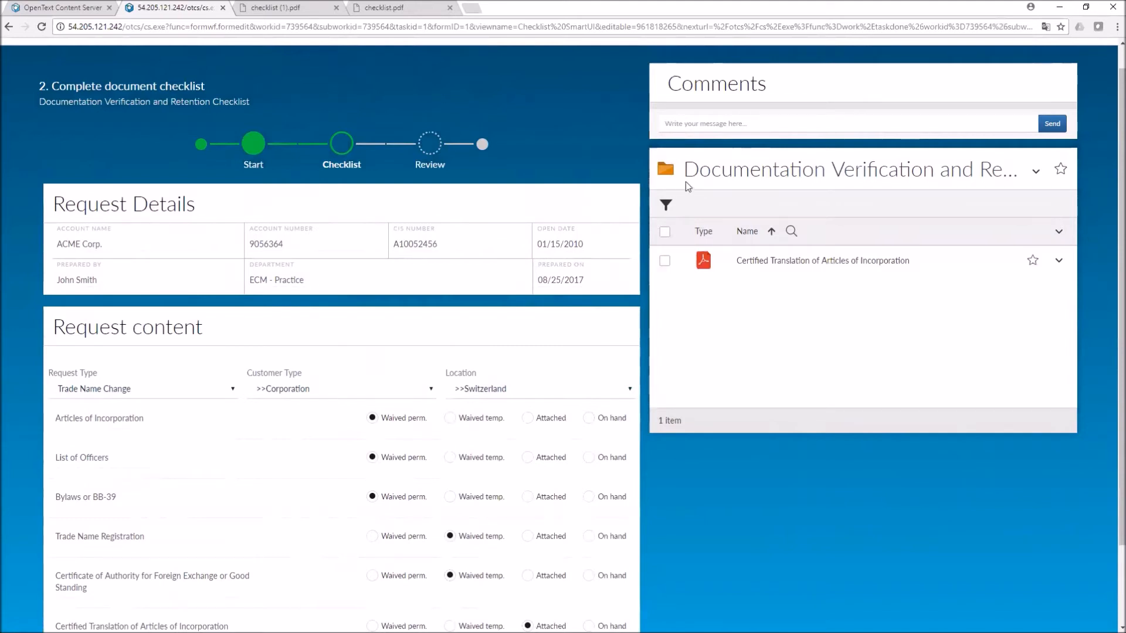
{"action": "left_click", "coordinate": [690, 129]}
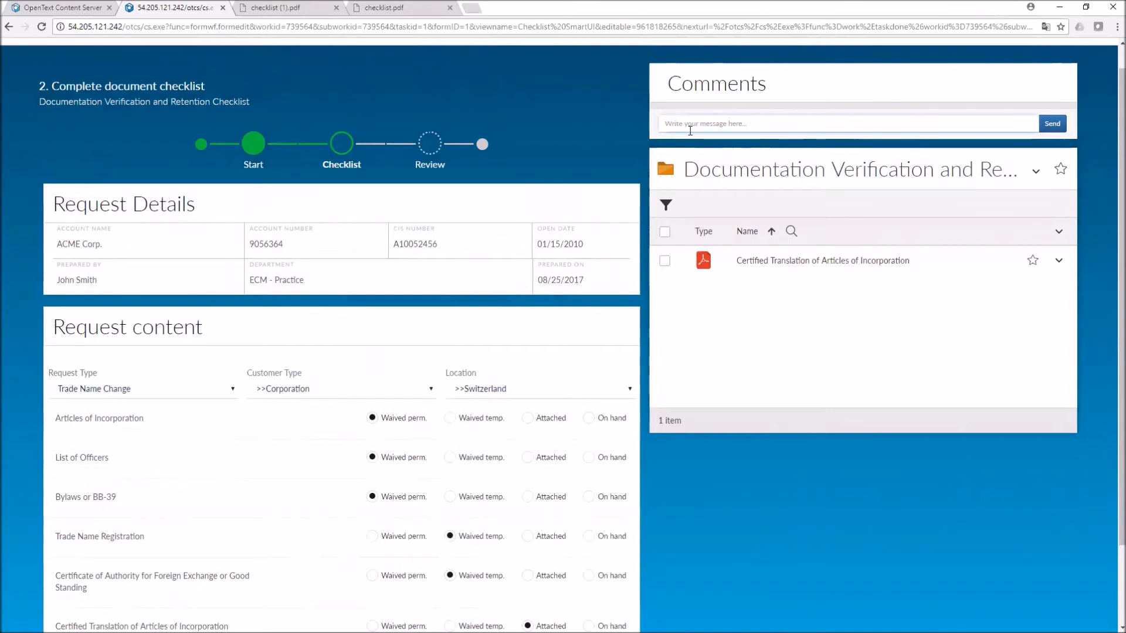
{"action": "type", "text": "Test"}
{"action": "left_click", "coordinate": [674, 142]}
{"action": "left_click", "coordinate": [1051, 123]}
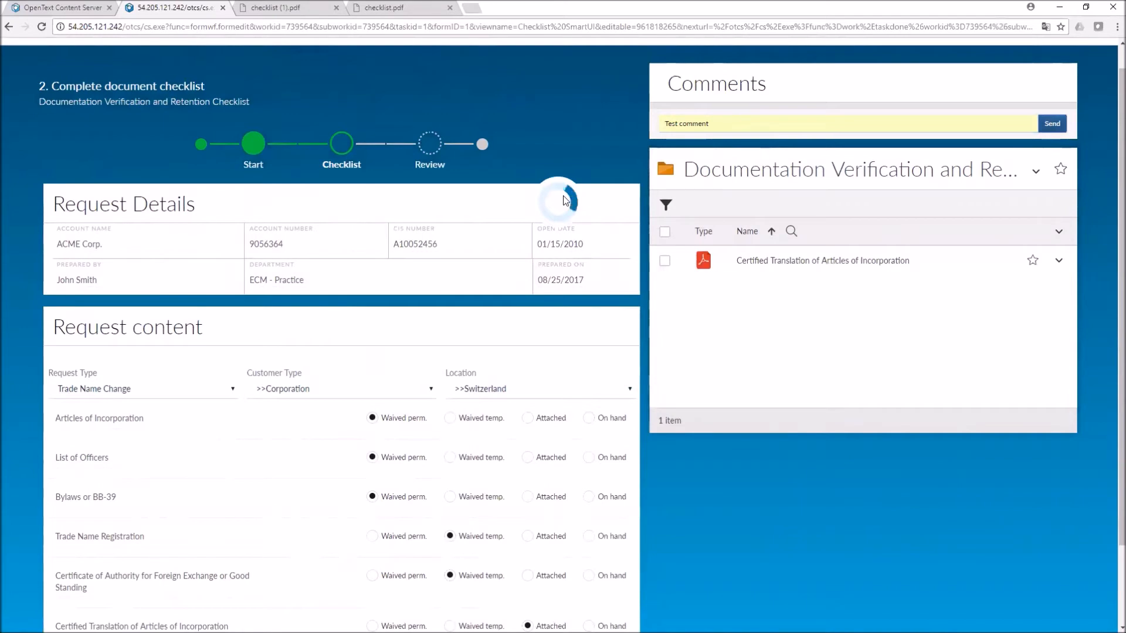
Step: Submit the completed checklist and open the review task of the ACME Corp. workflow
{"action": "scroll", "coordinate": [802, 524], "scroll_direction": "down", "scroll_amount": 2}
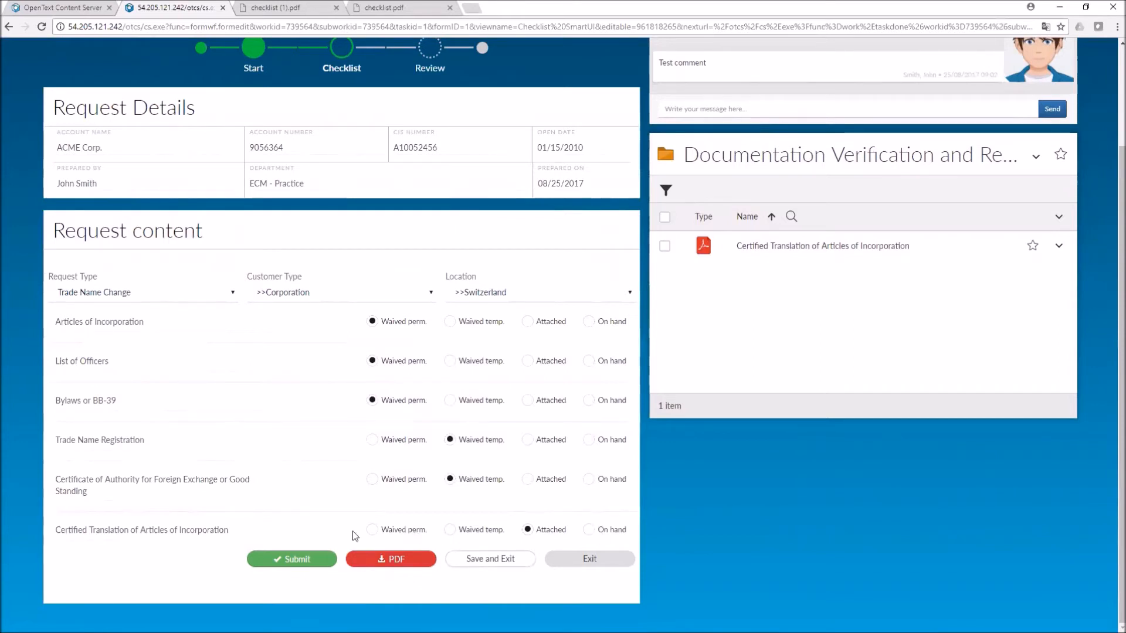
{"action": "left_click", "coordinate": [276, 565]}
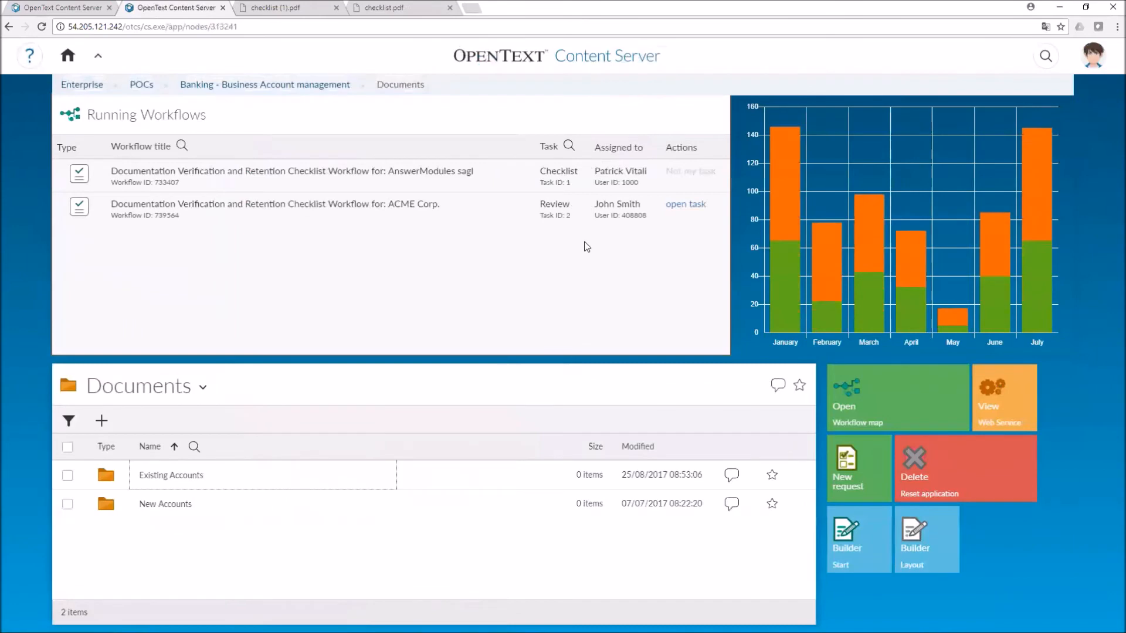
{"action": "left_click", "coordinate": [671, 206]}
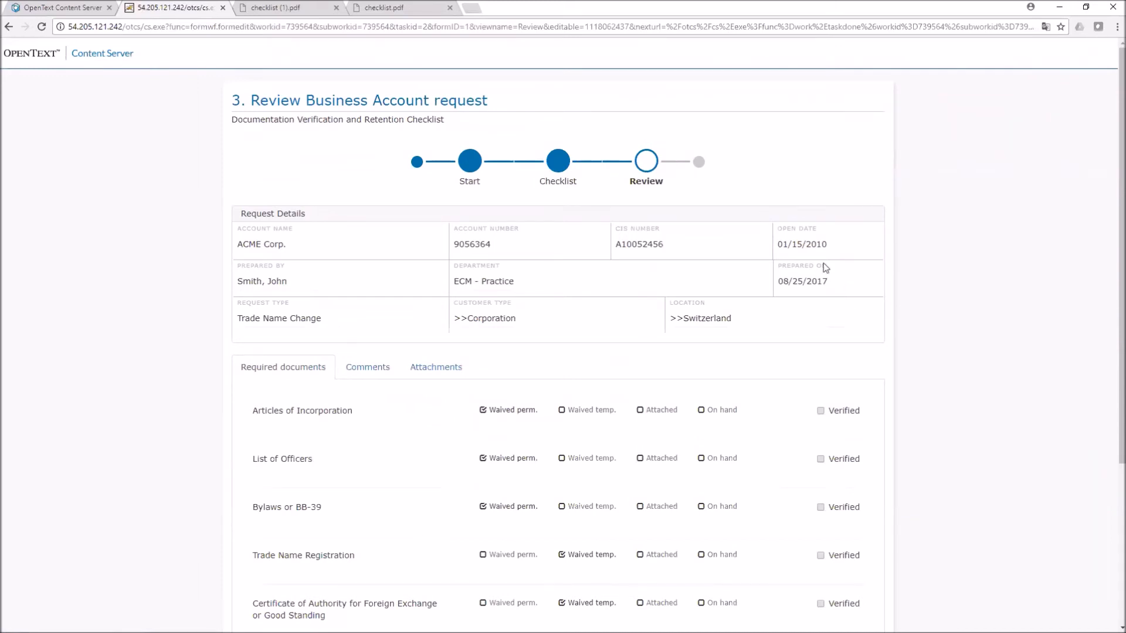
Step: Mark the first five required documents as Verified, leaving out Certified Translation, and try to approve the unsigned request
{"action": "scroll", "coordinate": [970, 367], "scroll_direction": "down", "scroll_amount": 3}
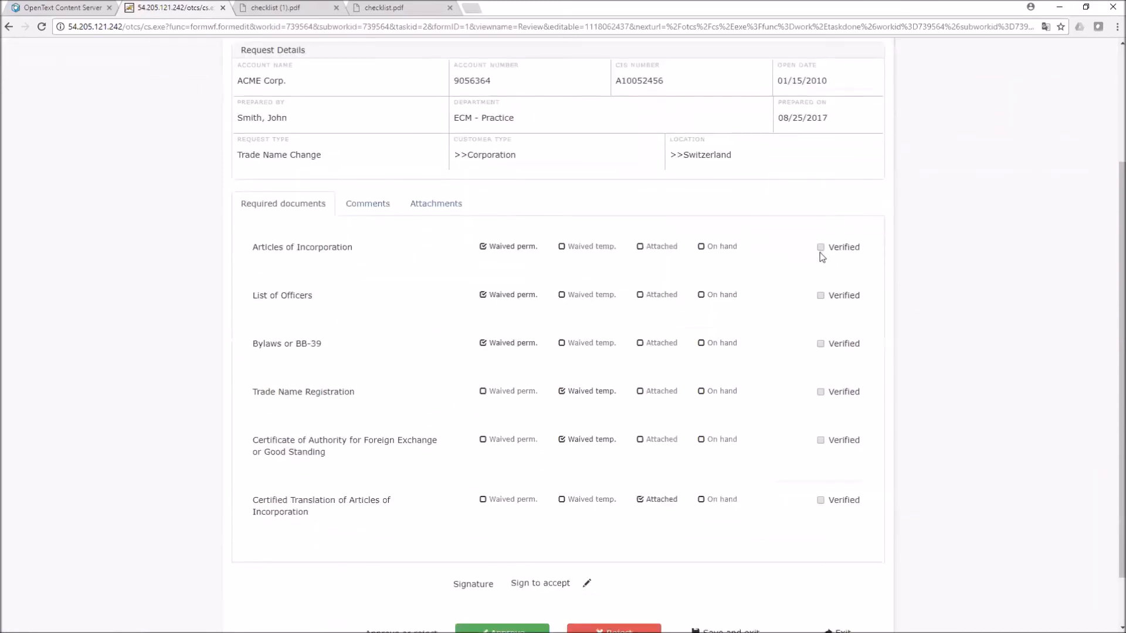
{"action": "left_click", "coordinate": [820, 248]}
{"action": "left_click", "coordinate": [820, 297]}
{"action": "left_click", "coordinate": [821, 345]}
{"action": "left_click", "coordinate": [820, 393]}
{"action": "scroll", "coordinate": [916, 449], "scroll_direction": "down", "scroll_amount": 1}
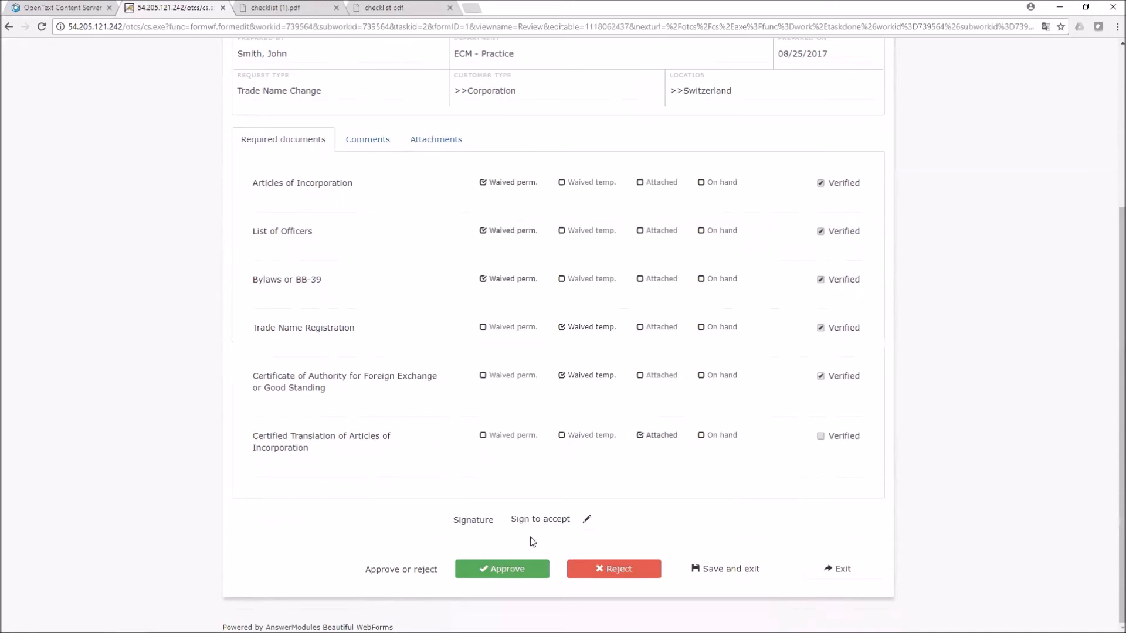
{"action": "left_click", "coordinate": [482, 569]}
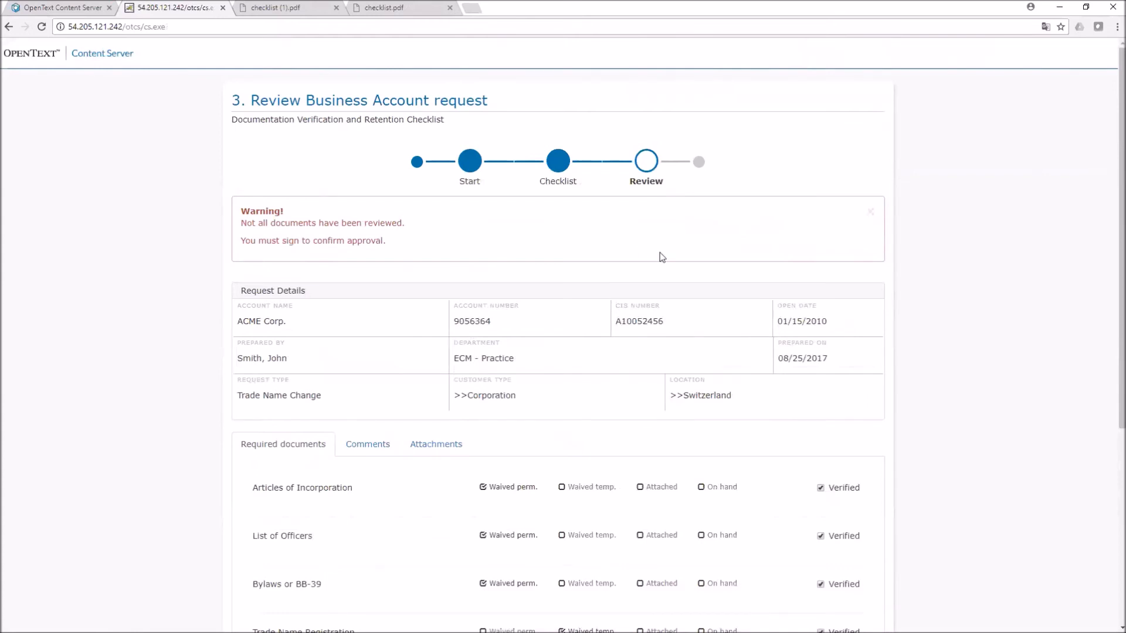
Step: Mark Certified Translation of Articles of Incorporation as Verified and sign the review
{"action": "scroll", "coordinate": [661, 256], "scroll_direction": "down", "scroll_amount": 5}
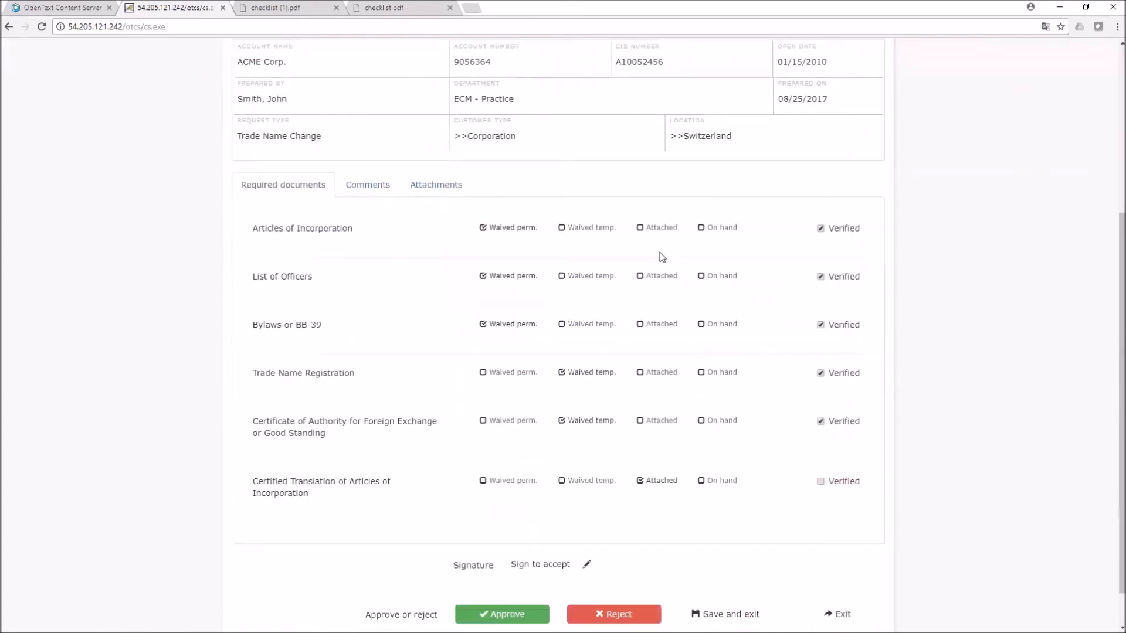
{"action": "scroll", "coordinate": [659, 252], "scroll_direction": "down", "scroll_amount": 1}
{"action": "left_click", "coordinate": [820, 443]}
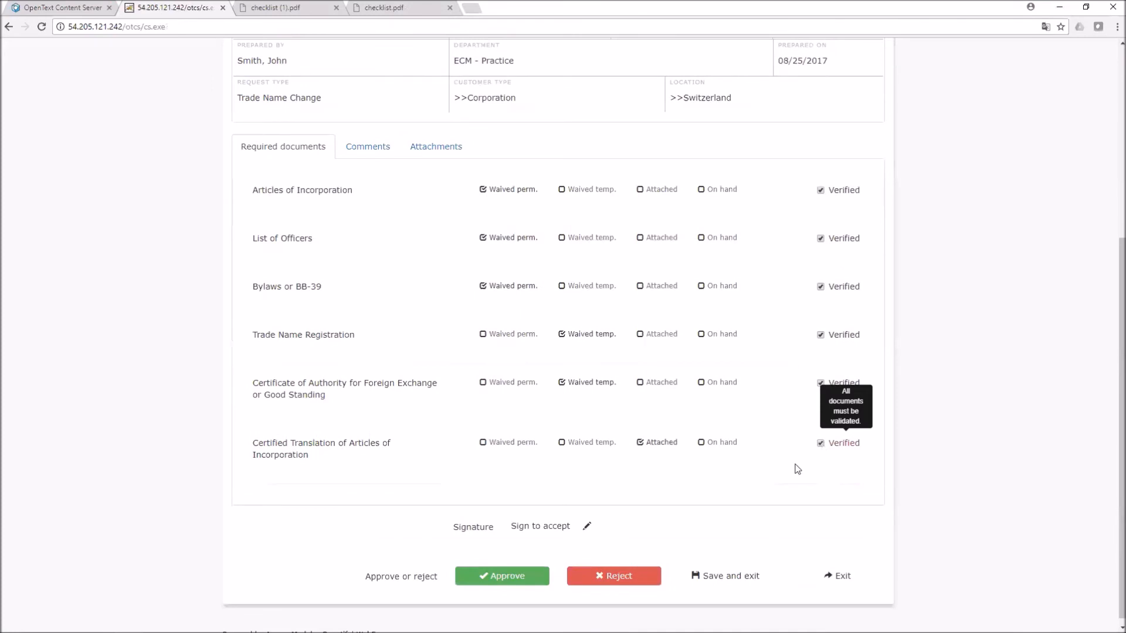
{"action": "left_click", "coordinate": [586, 526]}
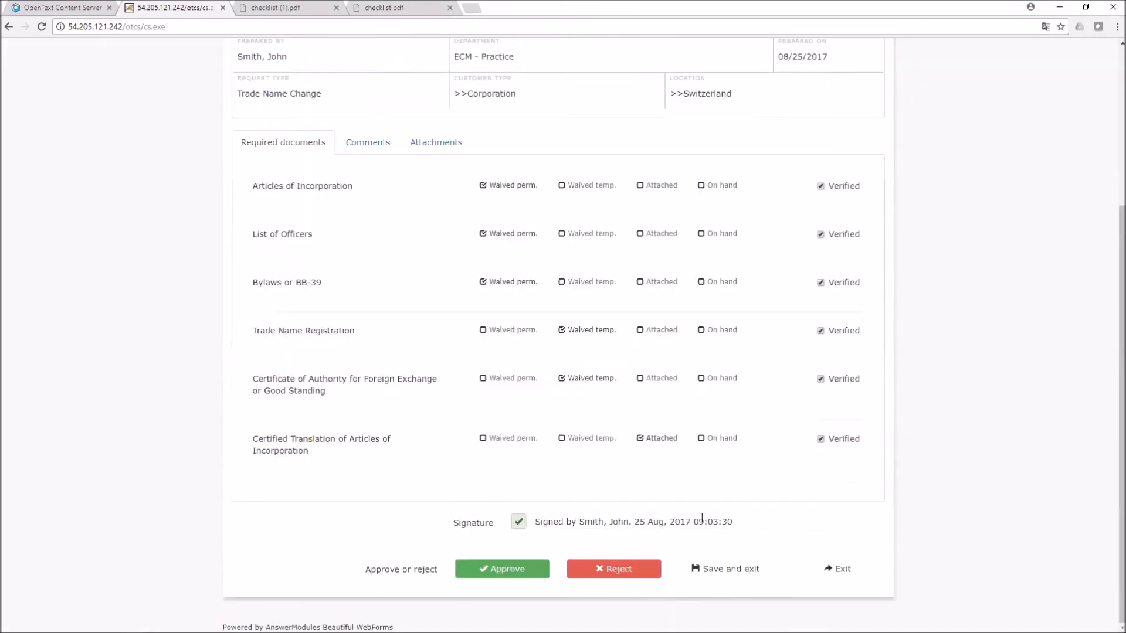
Step: Add the comment "OK" to the review and approve the request
{"action": "left_click", "coordinate": [355, 150]}
{"action": "left_click", "coordinate": [331, 444]}
{"action": "type", "text": "OK"}
{"action": "left_click", "coordinate": [819, 430]}
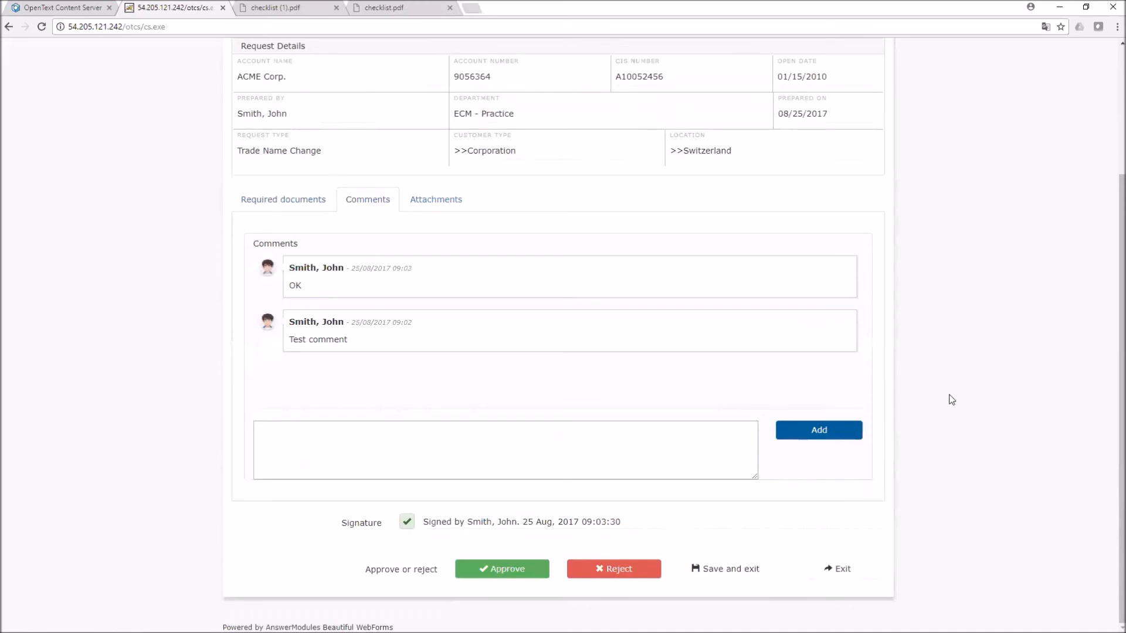
{"action": "left_click", "coordinate": [480, 573]}
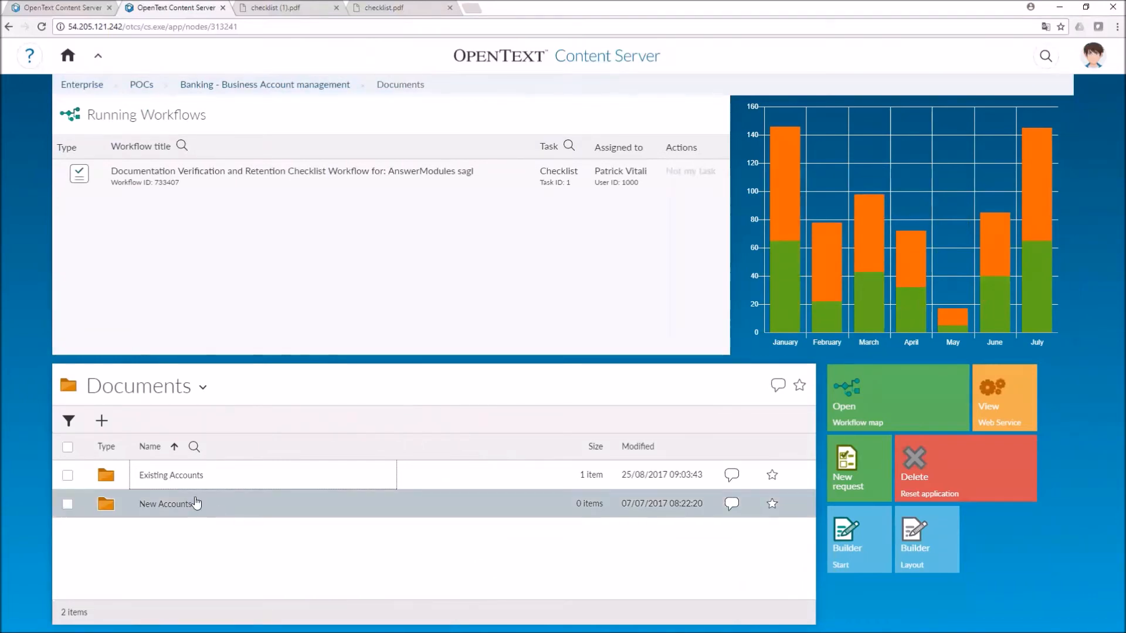
Step: Open the 25/08/2017 Business Account Request folder under Existing Accounts, view its Summary document, and return to the folder
{"action": "left_click", "coordinate": [169, 480]}
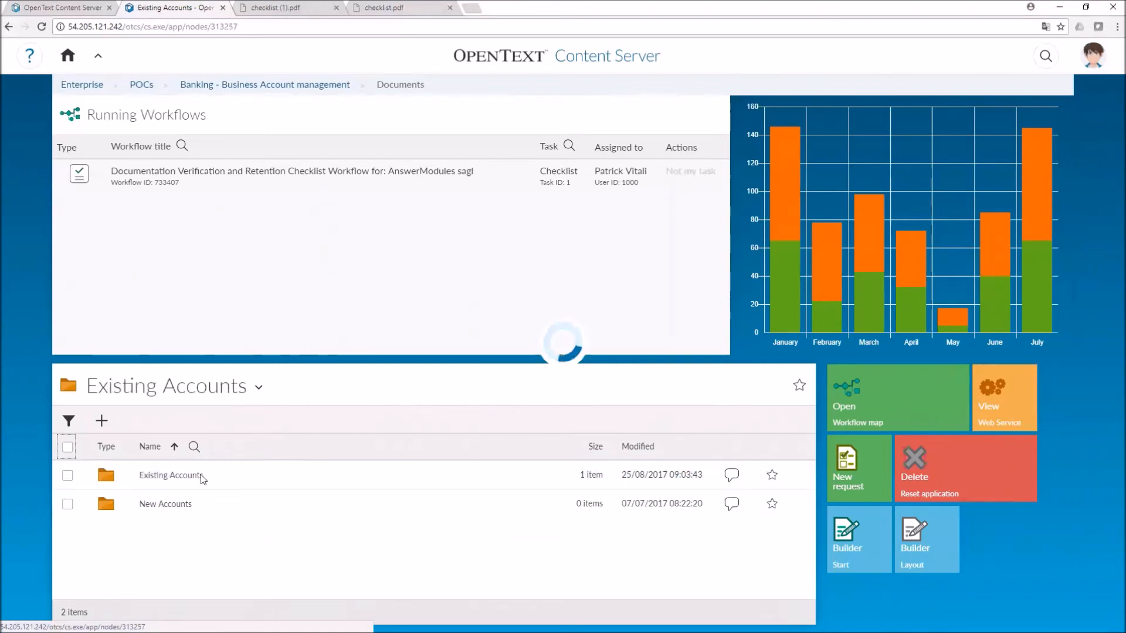
{"action": "left_click", "coordinate": [165, 477]}
{"action": "left_click", "coordinate": [170, 472]}
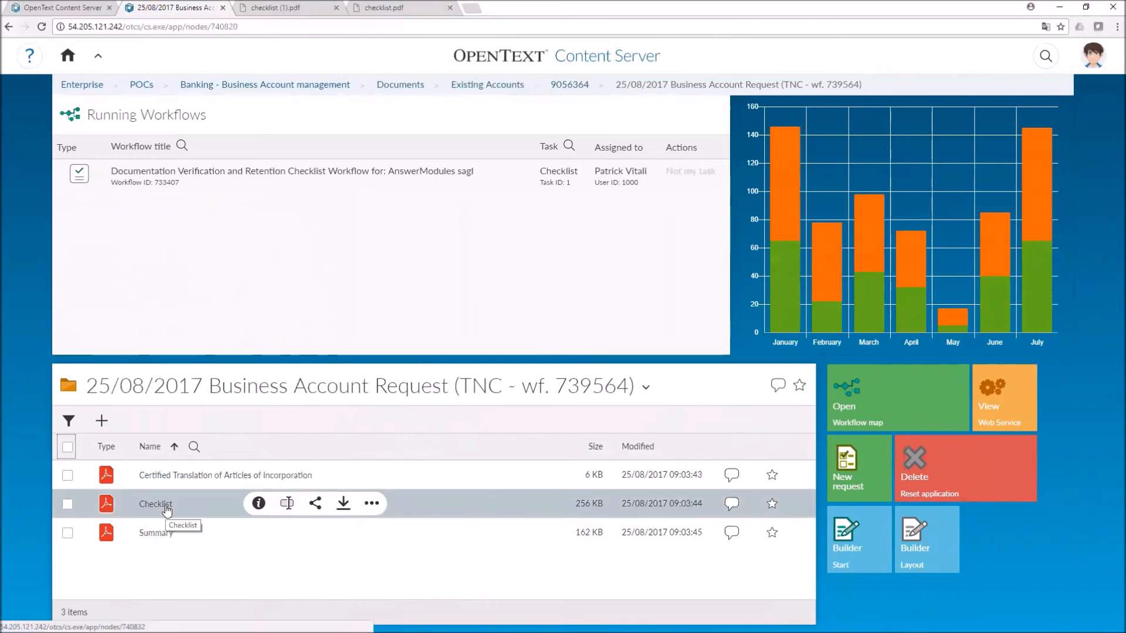
{"action": "left_click", "coordinate": [165, 535]}
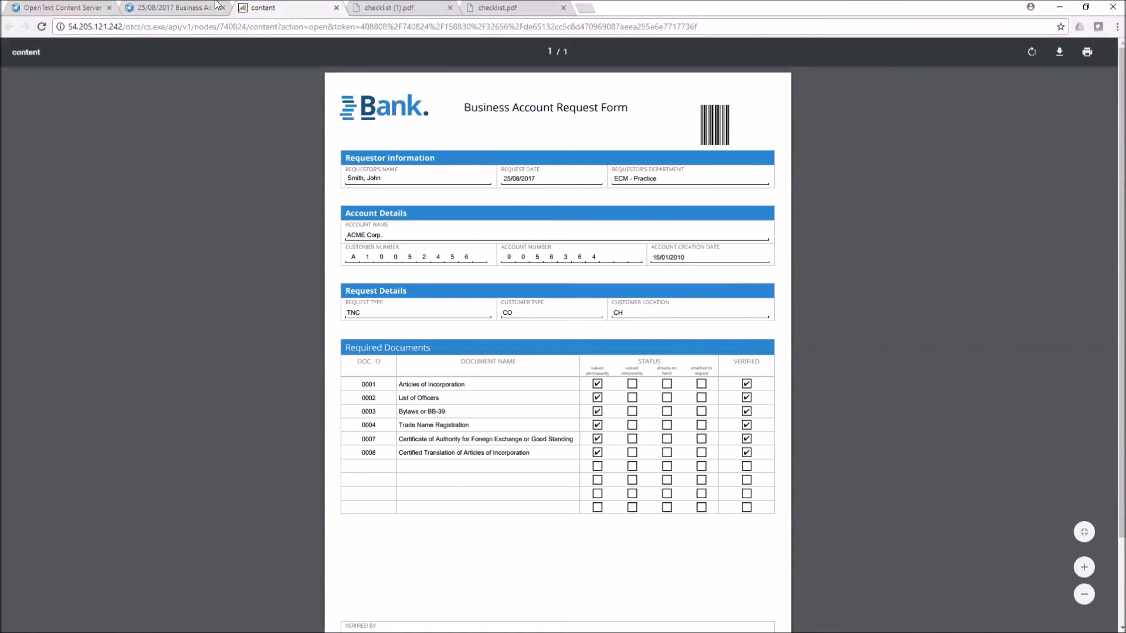
{"action": "left_click", "coordinate": [188, 7]}
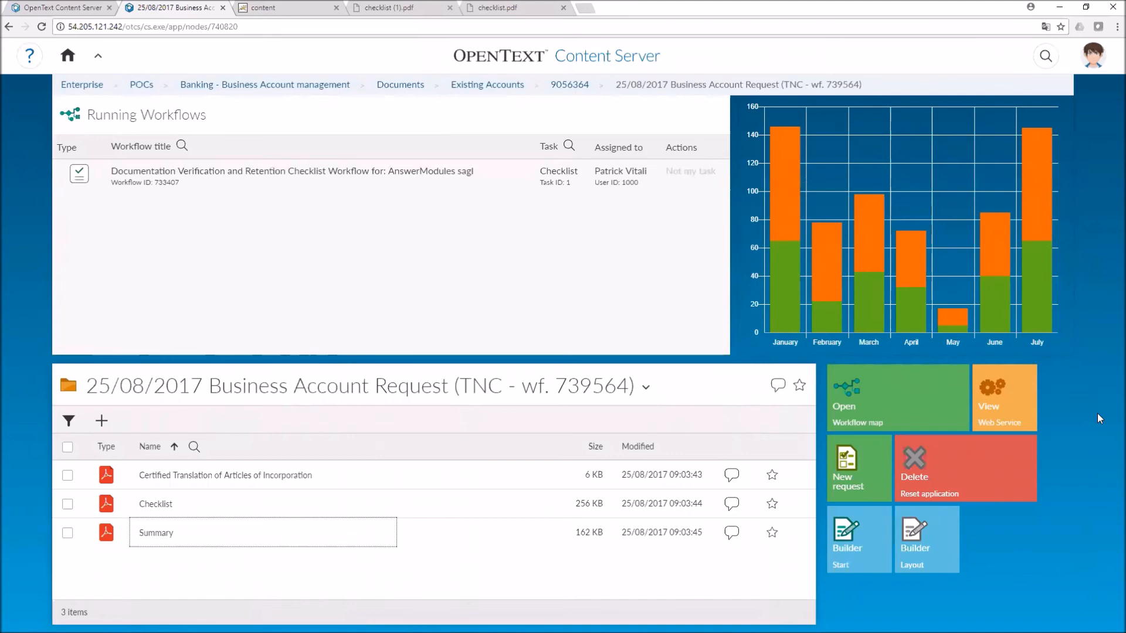
Step: Open the Start form in the form builder and a new request form alongside it, then expand the builder's Buttons components
{"action": "left_click", "coordinate": [863, 535]}
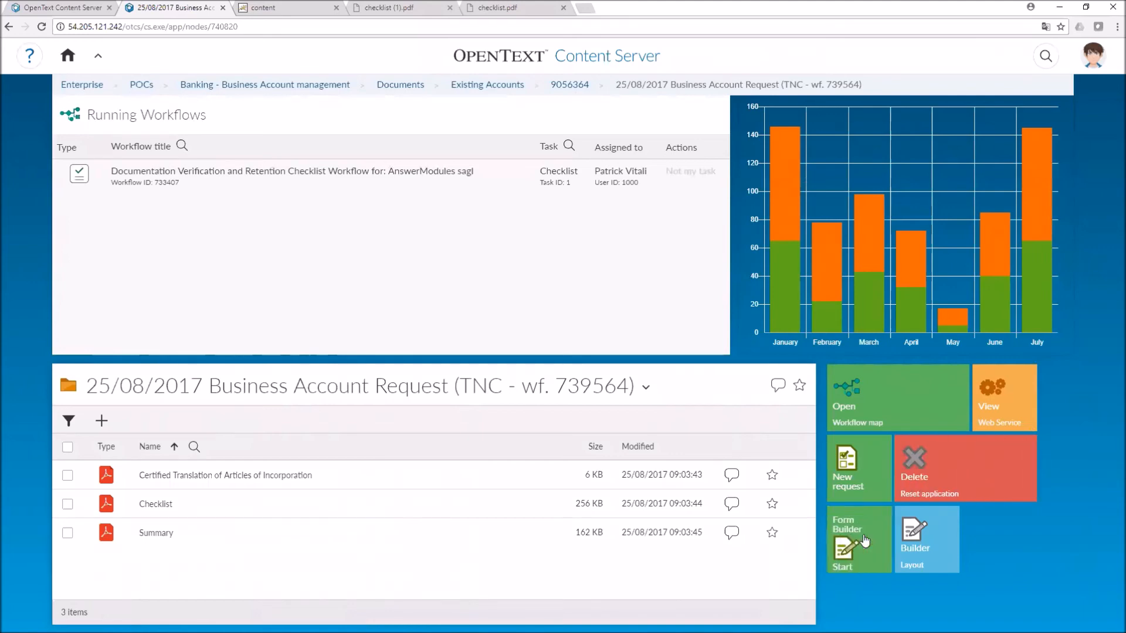
{"action": "left_click", "coordinate": [168, 7]}
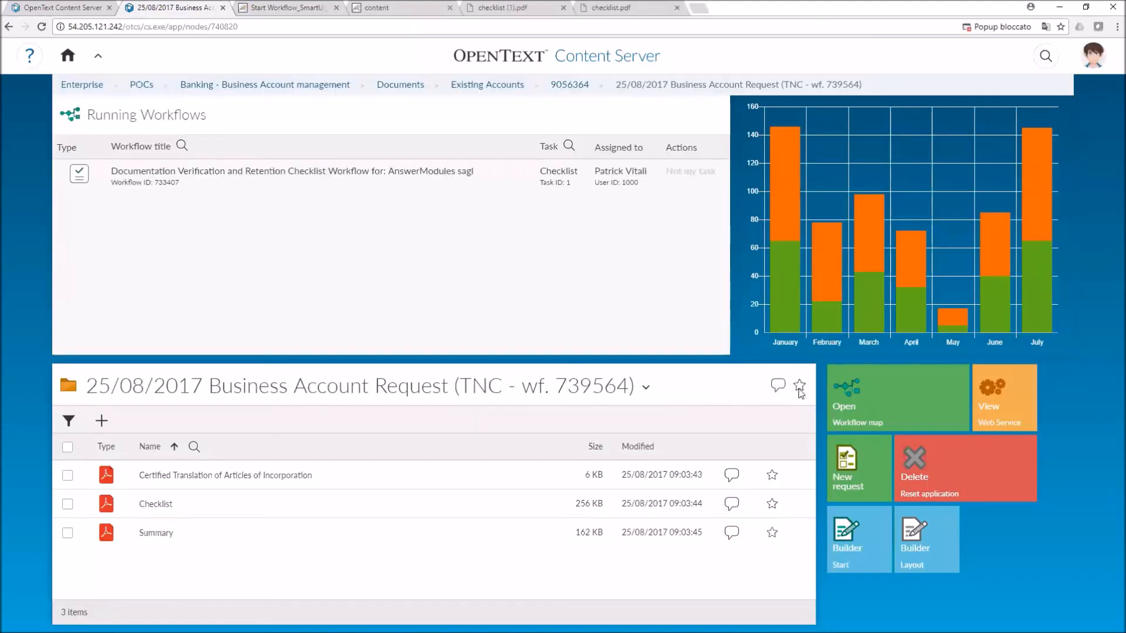
{"action": "left_click", "coordinate": [858, 459]}
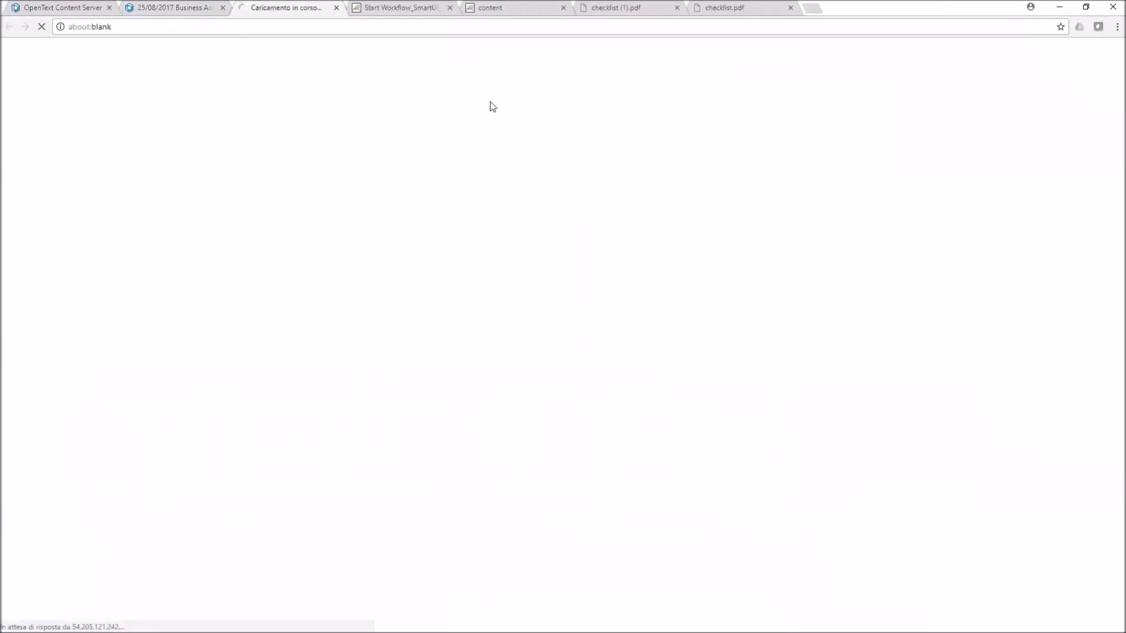
{"action": "left_click", "coordinate": [384, 8]}
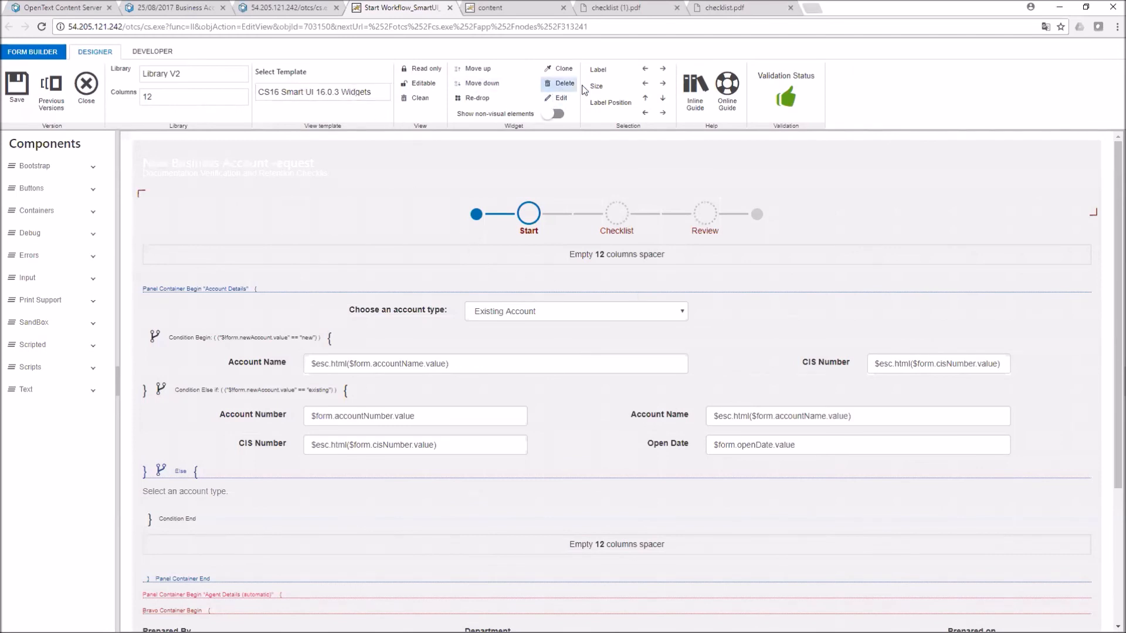
{"action": "left_click", "coordinate": [50, 194]}
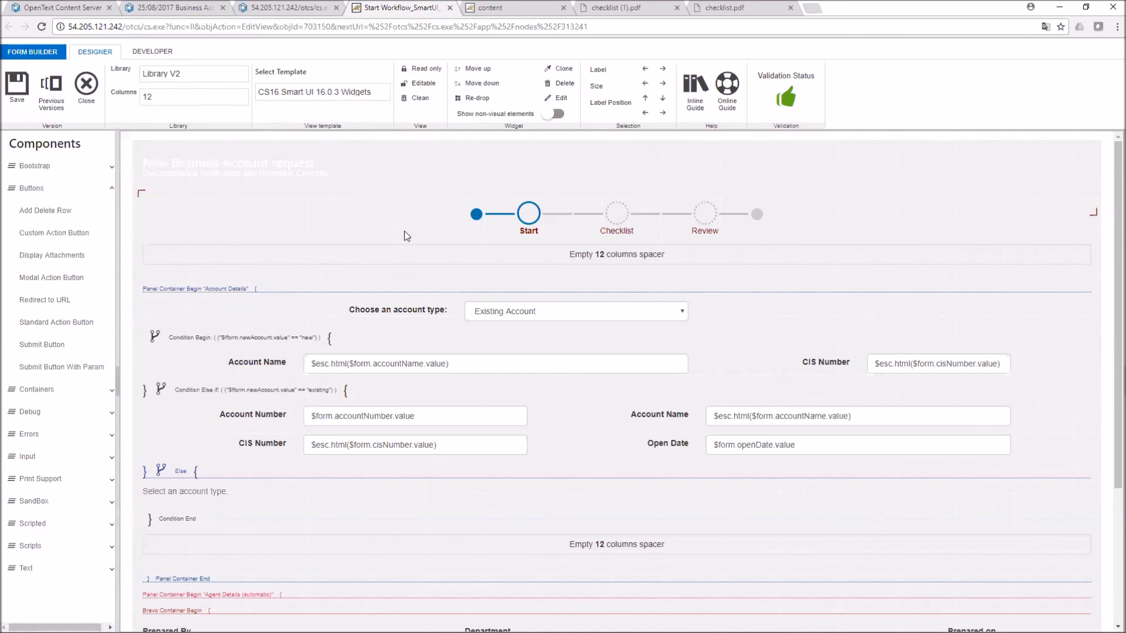
Step: Add a fourth step named Test with the value incomplete to the form's Progress Indicator and apply the component's changes
{"action": "left_click", "coordinate": [476, 217]}
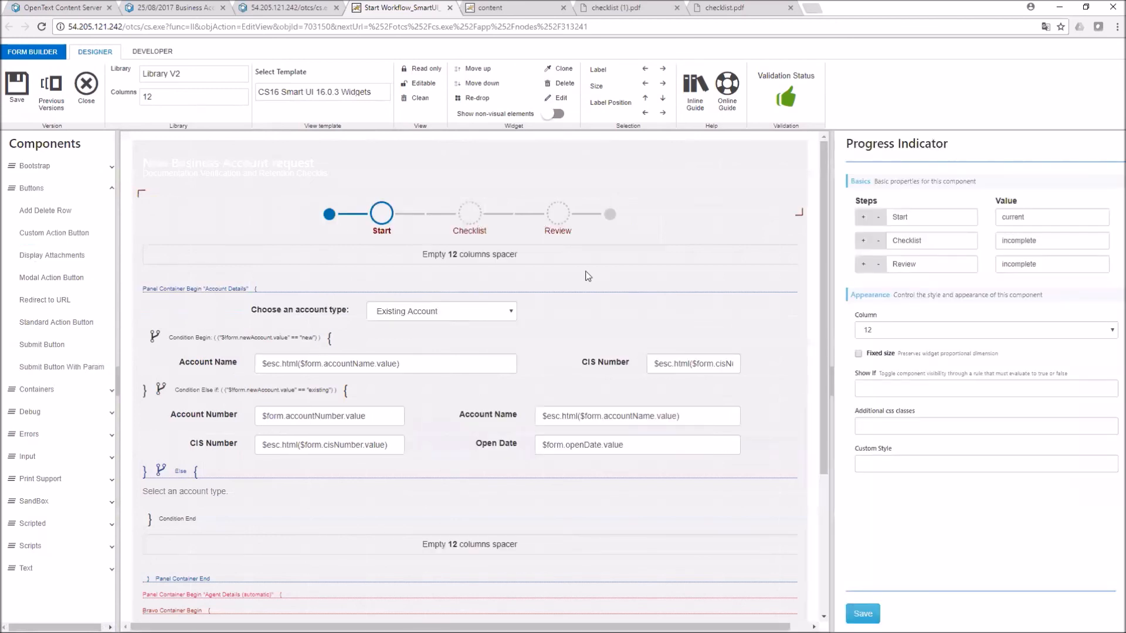
{"action": "left_click", "coordinate": [863, 264]}
{"action": "left_click", "coordinate": [919, 293]}
{"action": "type", "text": "Teset"}
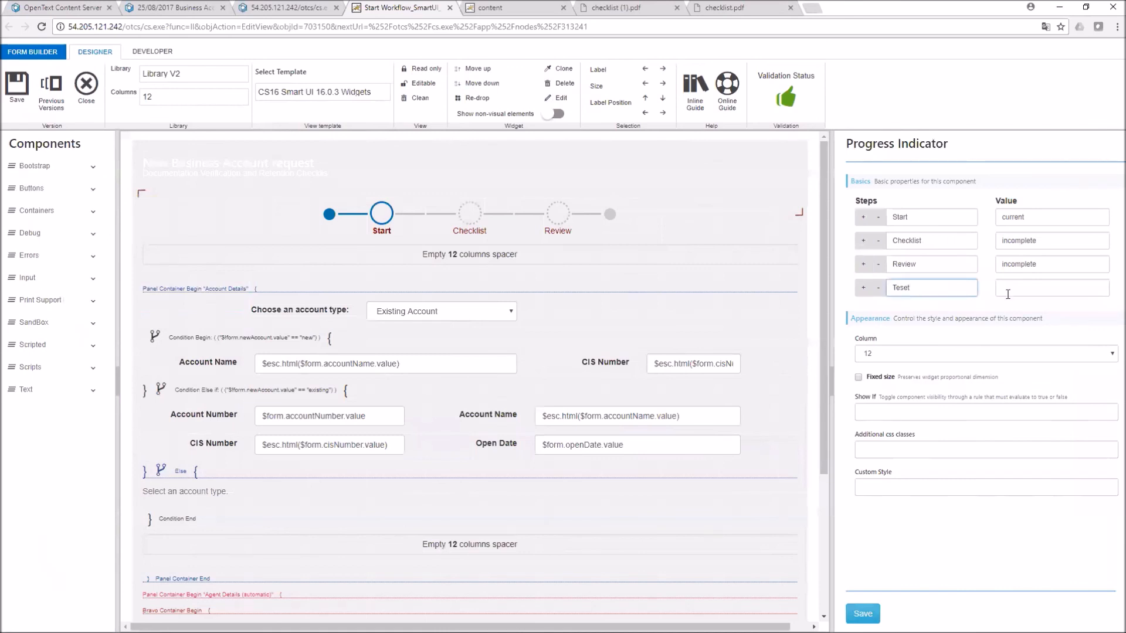
{"action": "left_click", "coordinate": [1014, 293]}
{"action": "type", "text": "incomplete"}
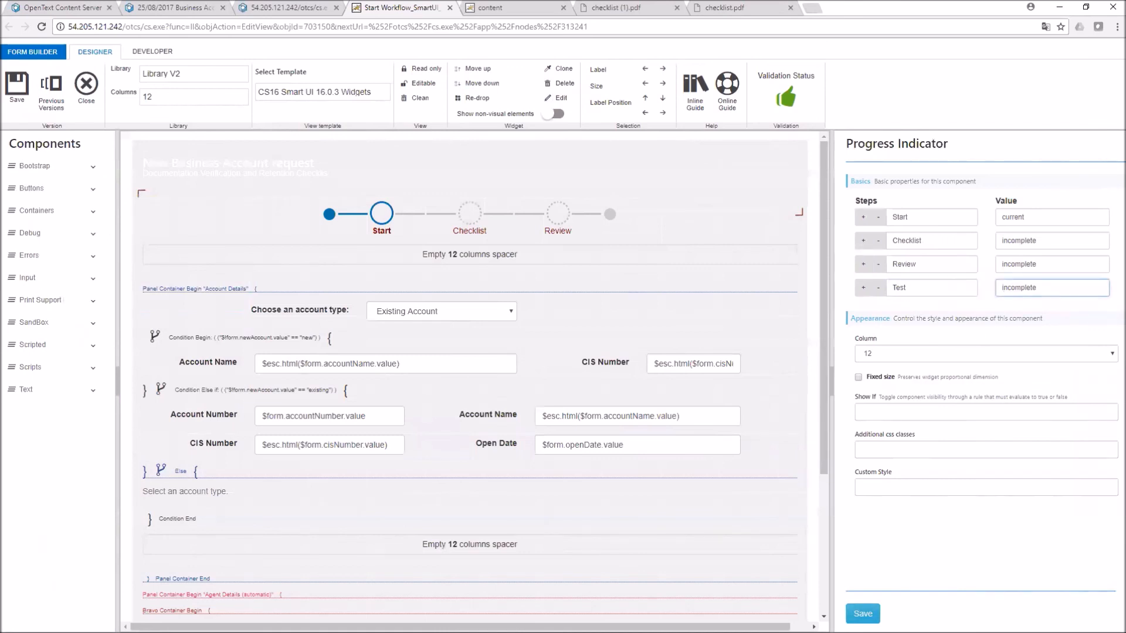
{"action": "left_click", "coordinate": [862, 614]}
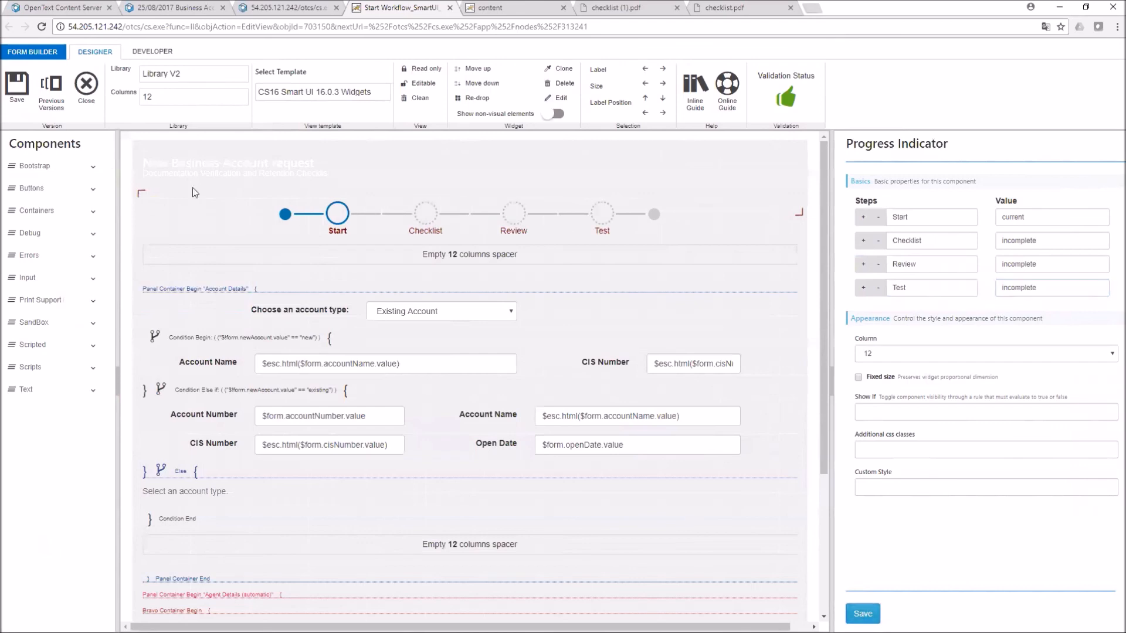
Step: Save the edited Start form and reload the open New Business Account request page
{"action": "left_click", "coordinate": [18, 85]}
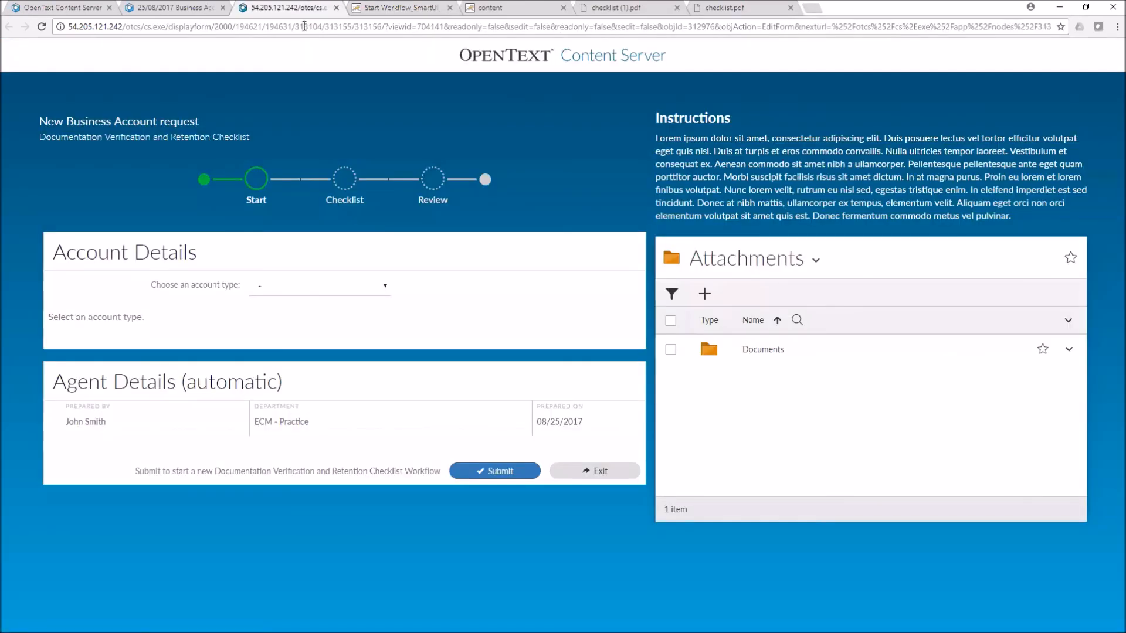
{"action": "left_click", "coordinate": [304, 26]}
{"action": "key", "text": "Return"}
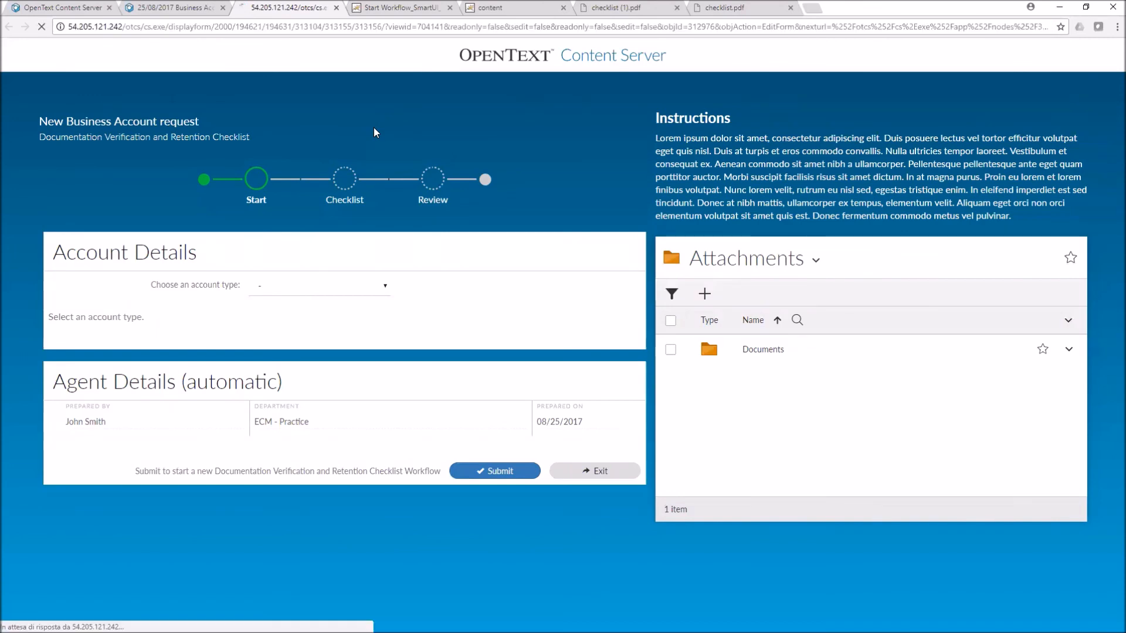